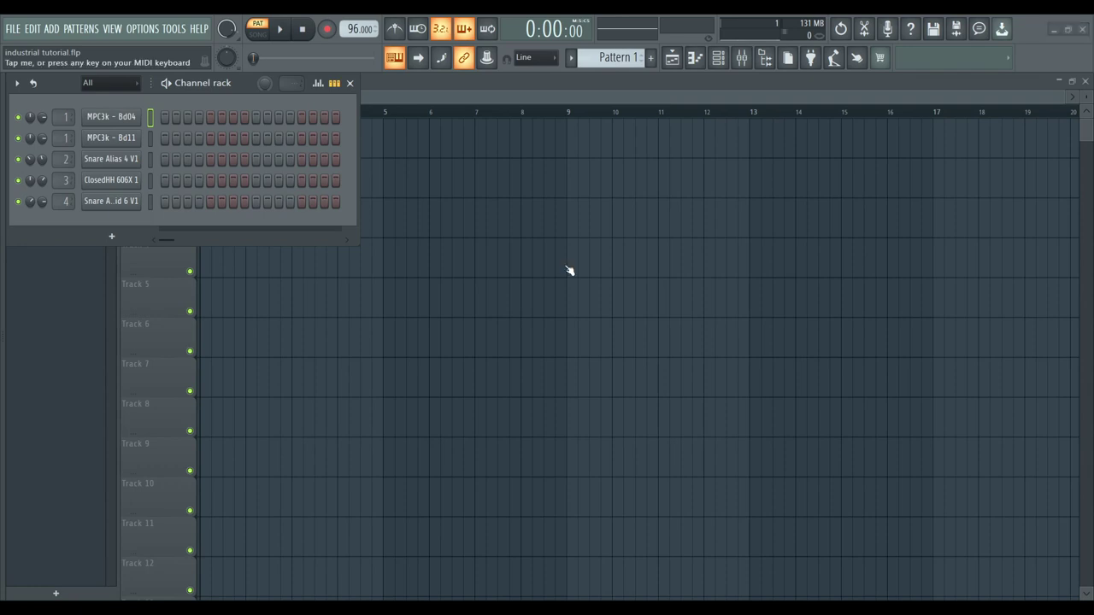
{"action": "left_click", "coordinate": [567, 269]}
{"action": "left_click", "coordinate": [568, 269]}
{"action": "left_click", "coordinate": [567, 268]}
{"action": "left_click", "coordinate": [567, 268]}
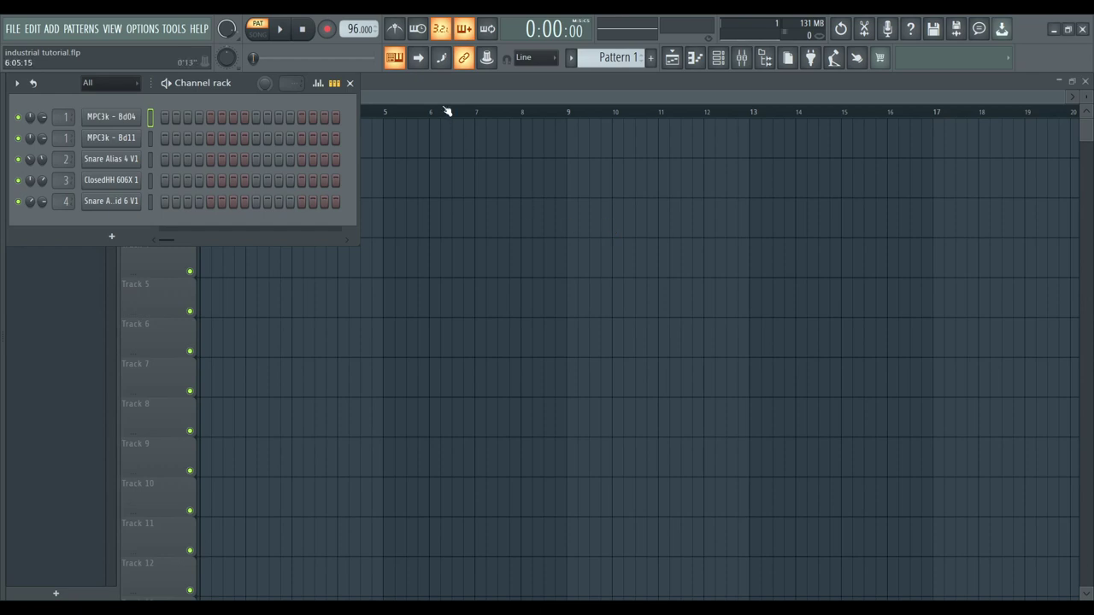
Step: Audition the two MPC3k kicks, both snare samples and the ClosedHH 606X 1 hi-hat from the channel rack
{"action": "left_click", "coordinate": [111, 117]}
{"action": "left_click", "coordinate": [358, 476]}
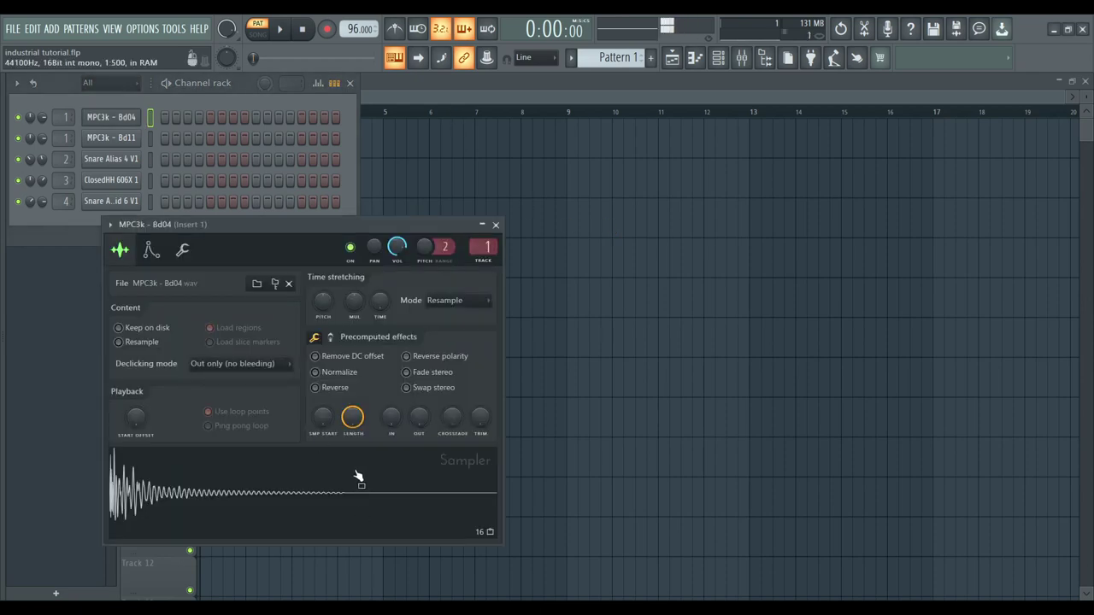
{"action": "left_click", "coordinate": [127, 137]}
{"action": "left_click", "coordinate": [327, 555]}
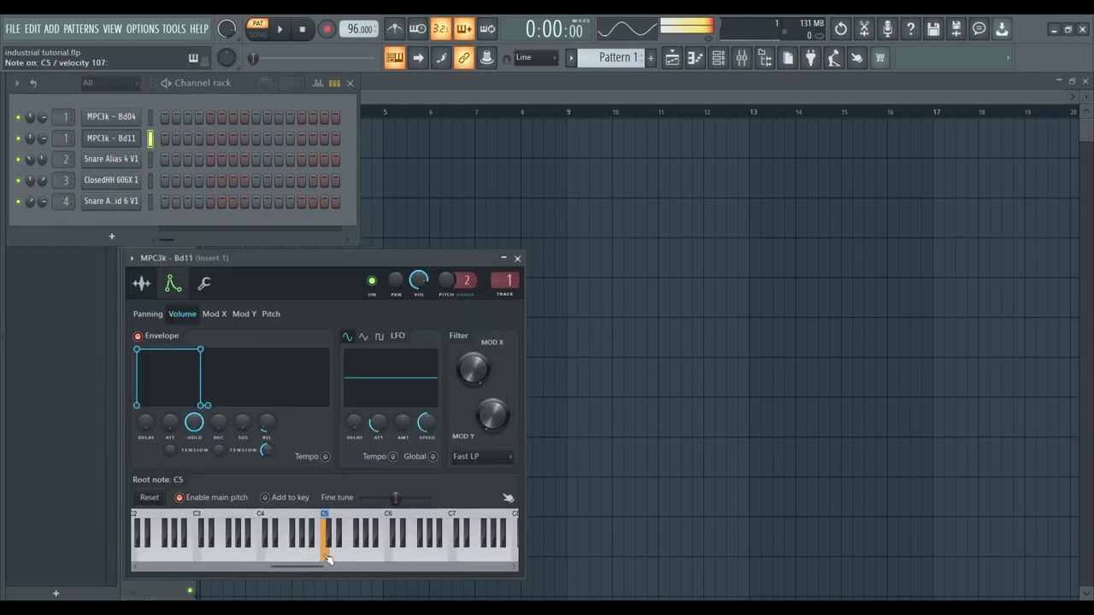
{"action": "left_click", "coordinate": [112, 159]}
{"action": "left_click", "coordinate": [353, 541]}
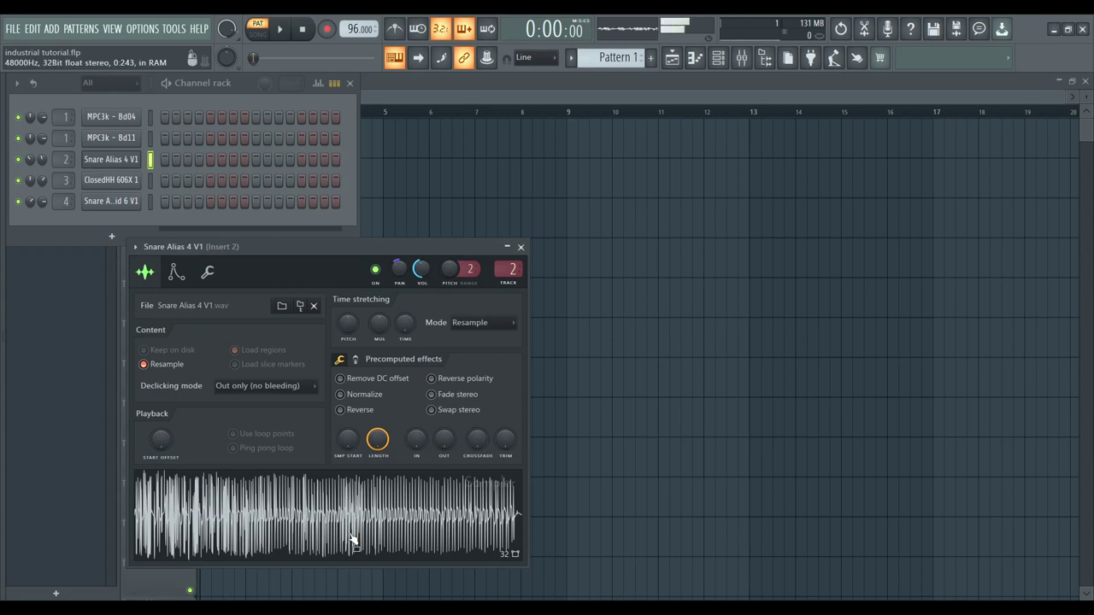
{"action": "left_click", "coordinate": [111, 179]}
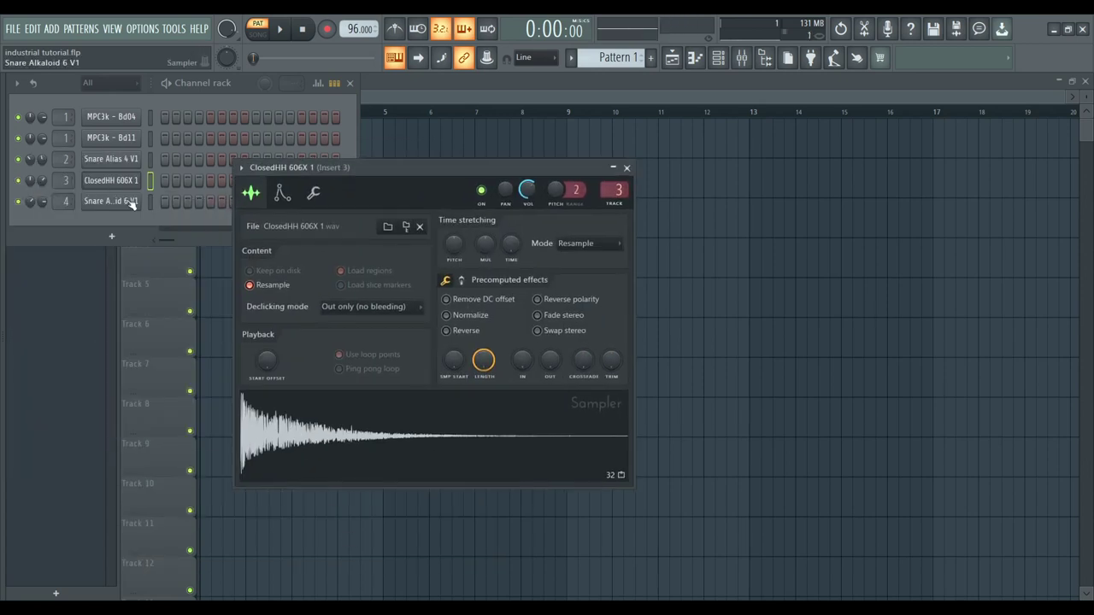
{"action": "left_click", "coordinate": [126, 201]}
{"action": "left_click", "coordinate": [362, 492]}
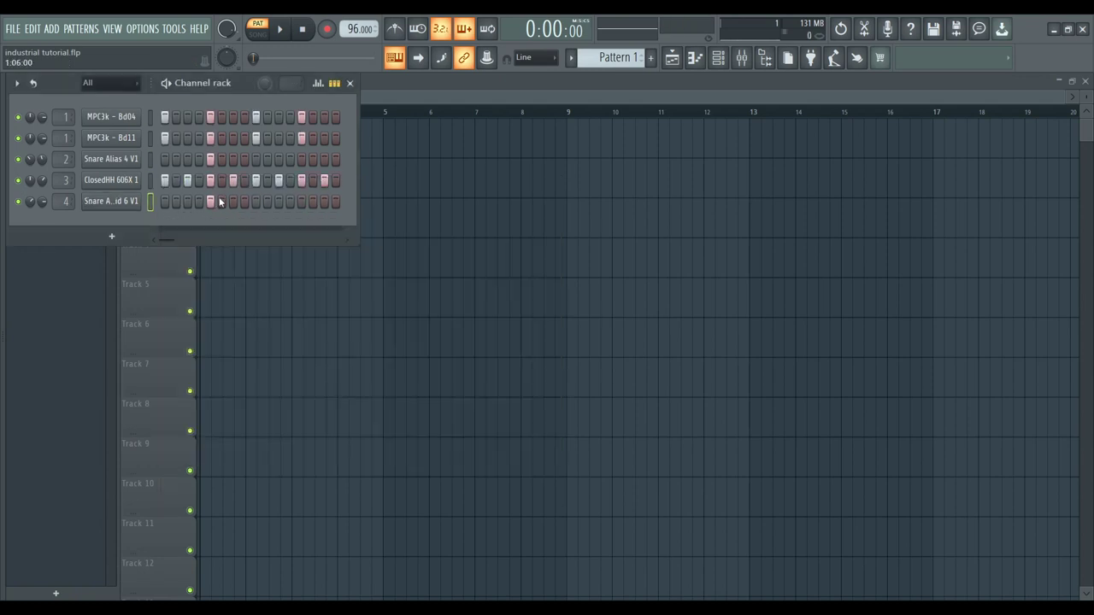
Step: Play back the programmed drum steps of Pattern 1
{"action": "key", "text": "space"}
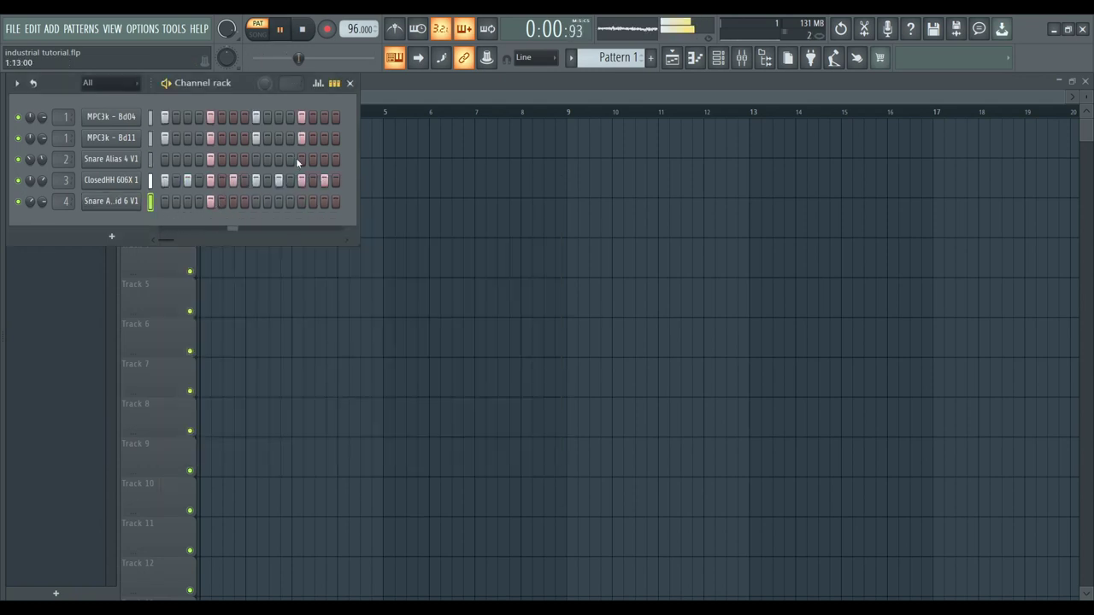
{"action": "key", "text": "space"}
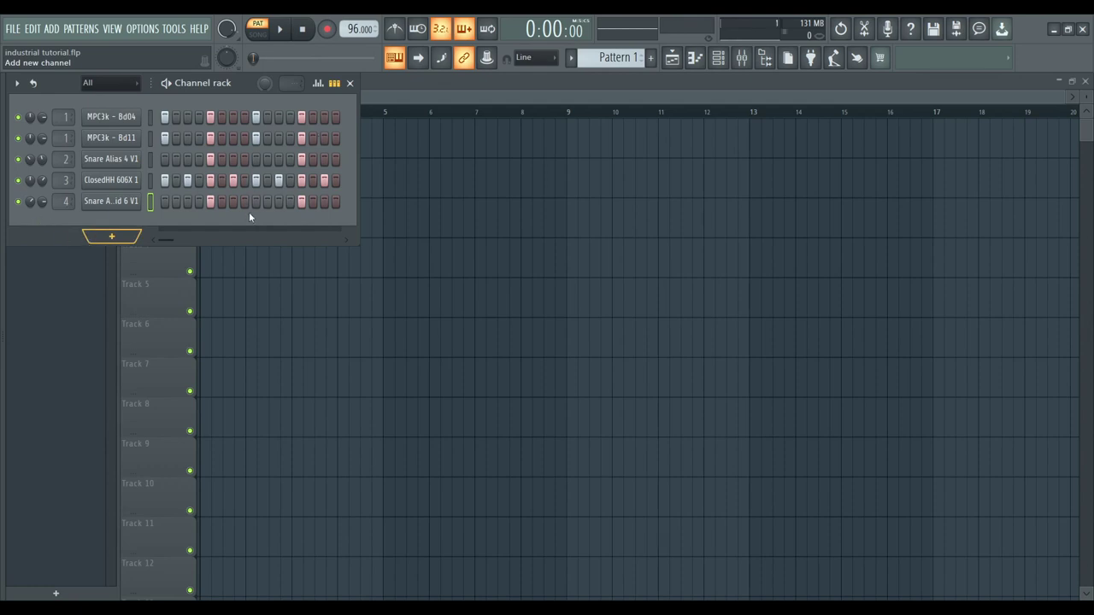
Step: Add a Serum_x64 channel, move its window clear of the channel rack, and audition the default sound
{"action": "left_click", "coordinate": [187, 155]}
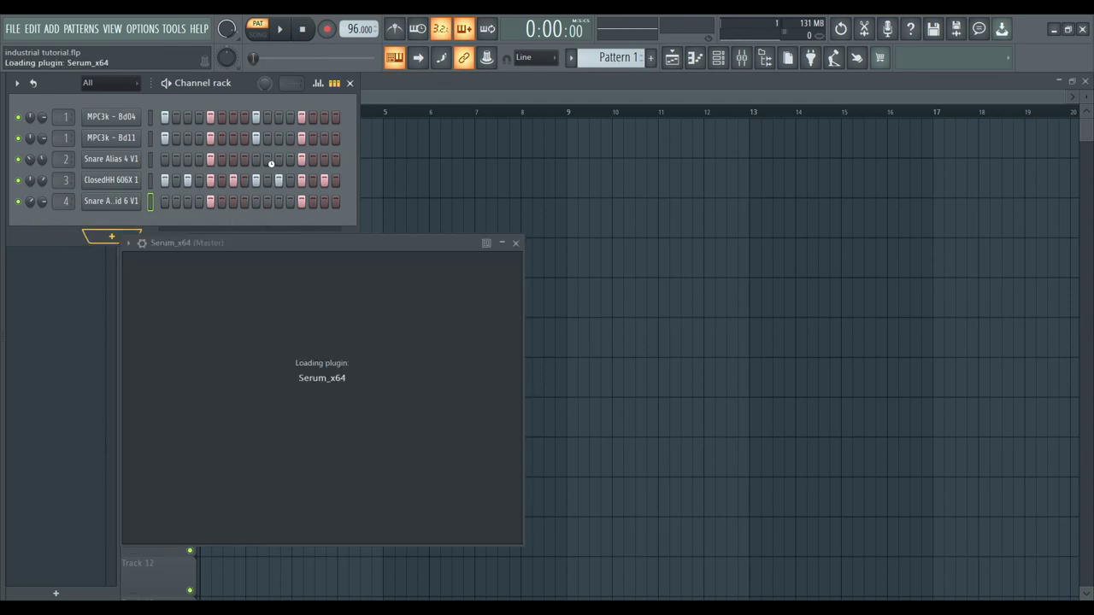
{"action": "left_click_drag", "start_coordinate": [235, 246], "coordinate": [485, 115]}
{"action": "key", "text": "c"}
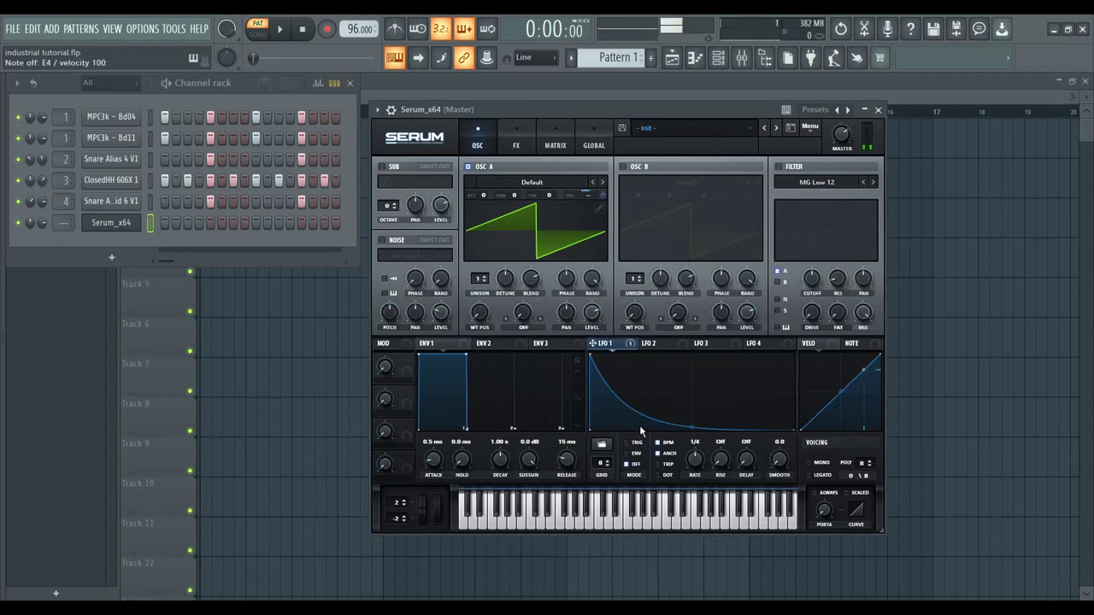
{"action": "key", "text": "c"}
Step: Set the LFO 1 modulation amount on oscillator A's coarse pitch to 36 and audition the Serum sound
{"action": "left_click_drag", "start_coordinate": [602, 196], "coordinate": [605, 180]}
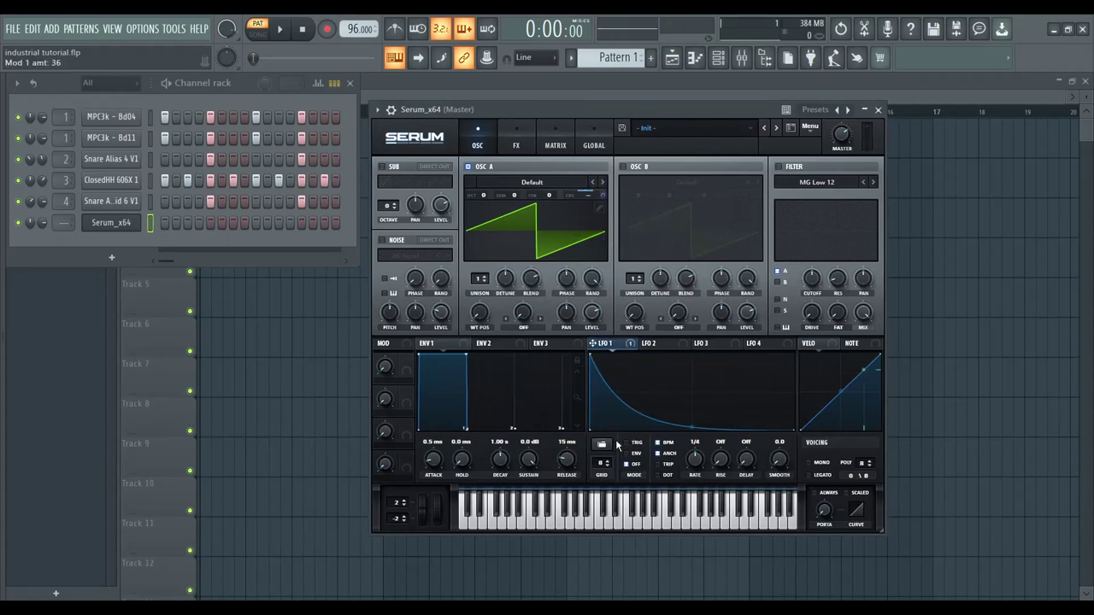
{"action": "key", "text": "c"}
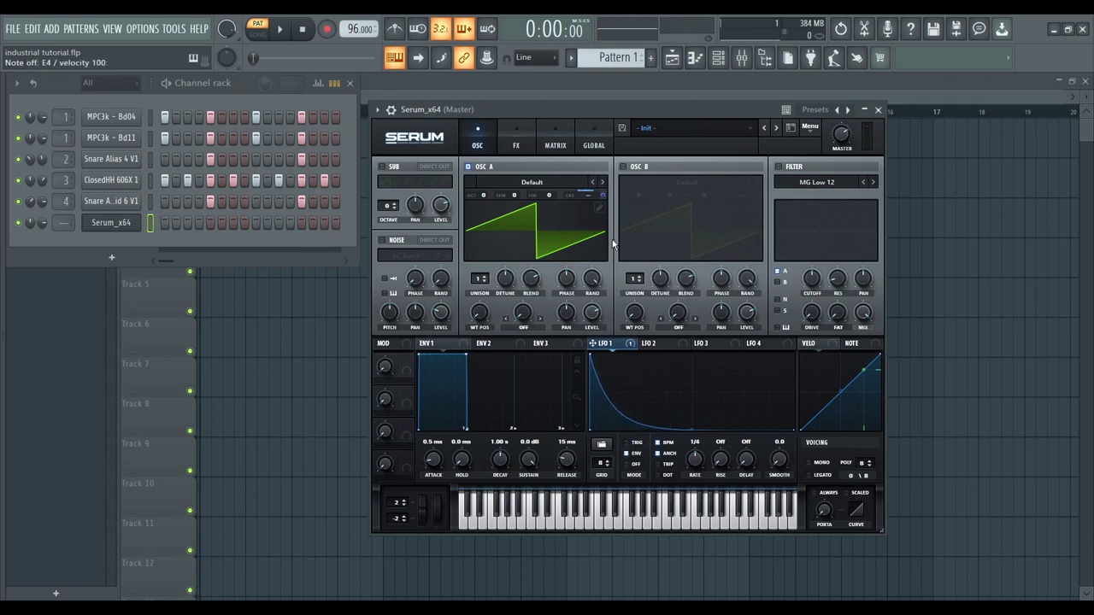
{"action": "key", "text": "c"}
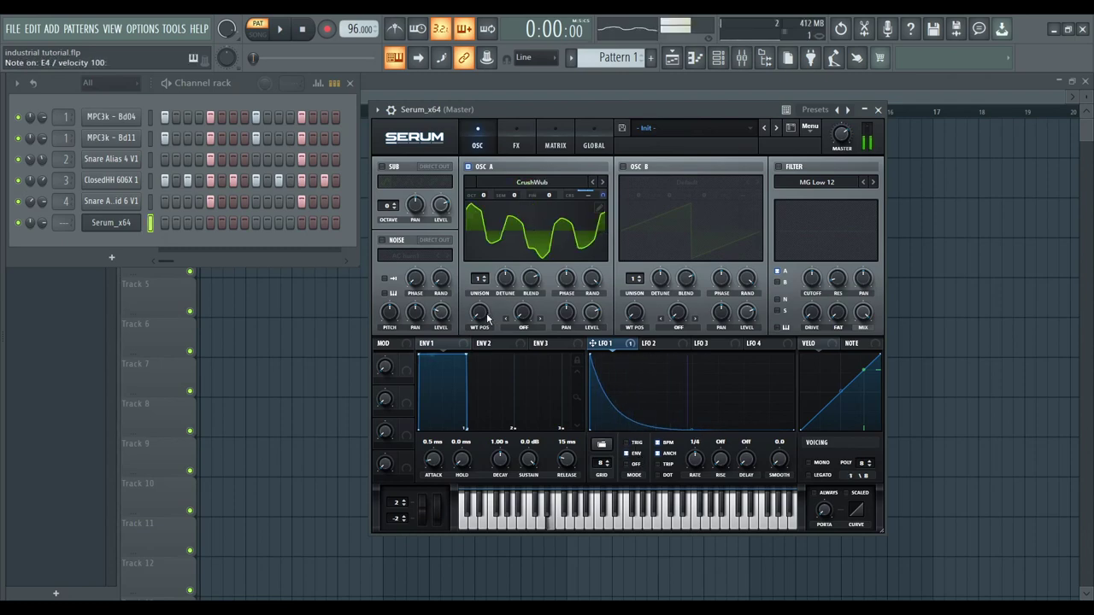
{"action": "key", "text": "c"}
{"action": "key", "text": "c"}
Step: Record a live Serum melody beginning F5, G5, D5 into Pattern 1, and disarm recording
{"action": "key", "text": "r"}
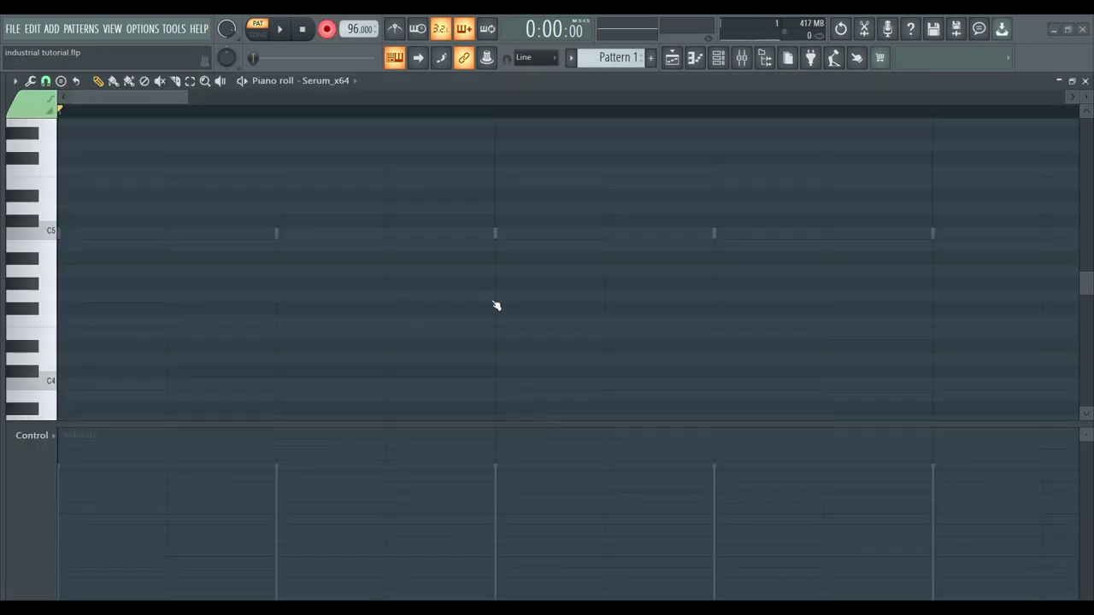
{"action": "key", "text": "space"}
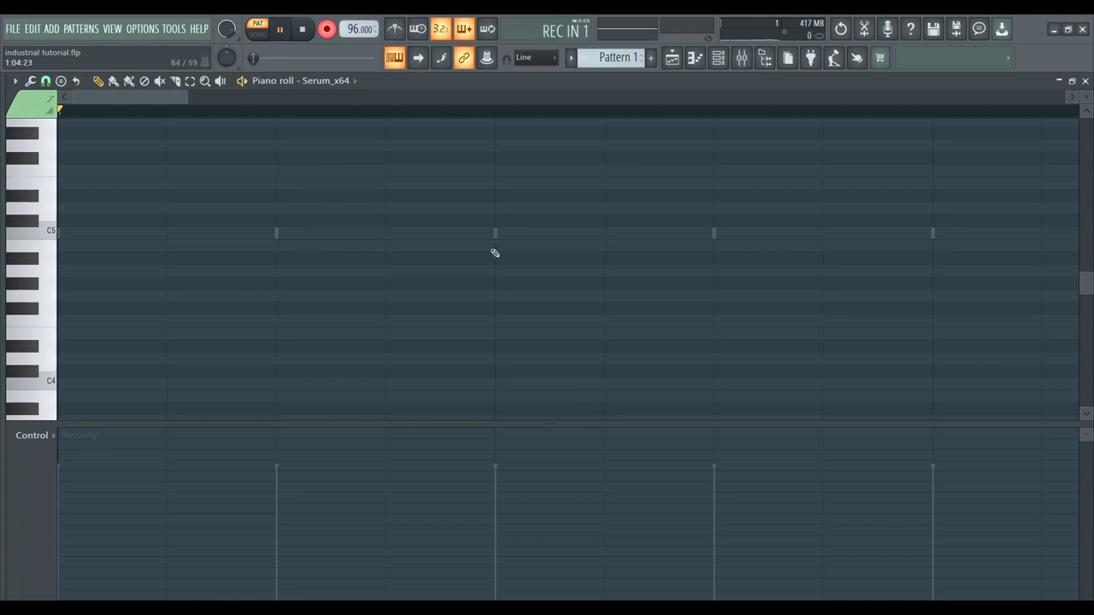
{"action": "key", "text": "v"}
{"action": "key", "text": "b"}
{"action": "key", "text": "x"}
{"action": "key", "text": "n"}
{"action": "key", "text": "m"}
{"action": "key", "text": "v"}
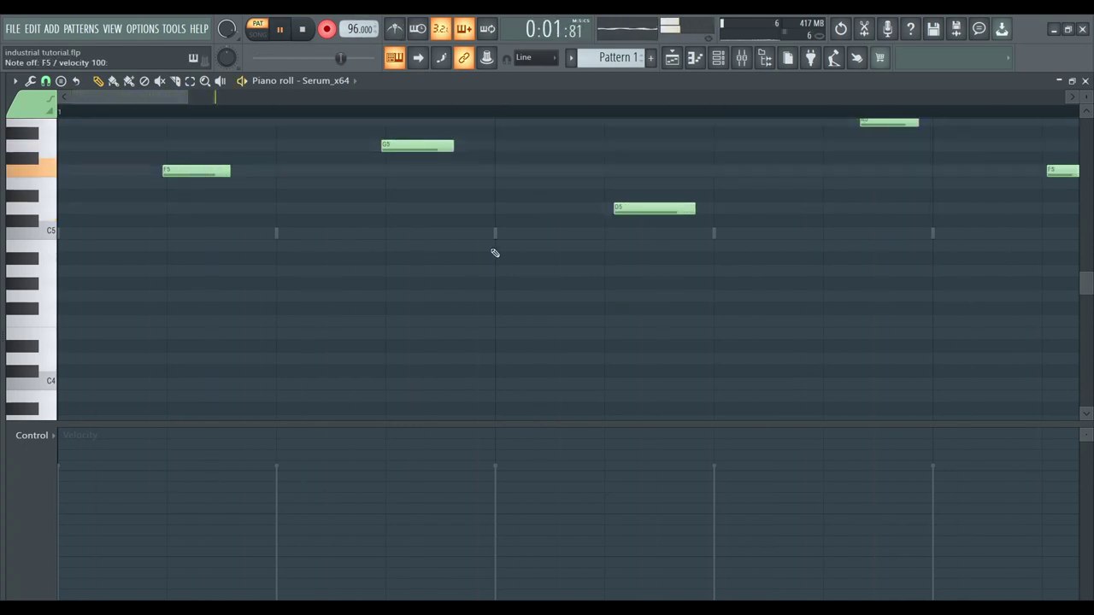
{"action": "key", "text": "space"}
{"action": "left_click", "coordinate": [328, 29]}
{"action": "scroll", "coordinate": [417, 276], "scroll_direction": "down", "scroll_amount": 3}
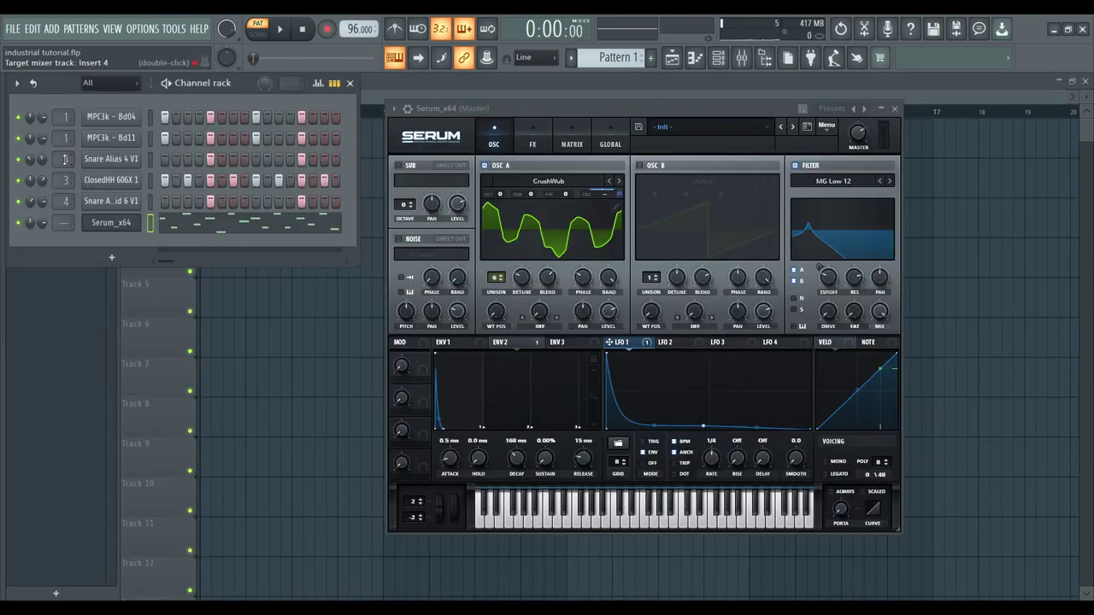
Step: Play back Pattern 1 with the drums and the Serum melody together
{"action": "key", "text": "space"}
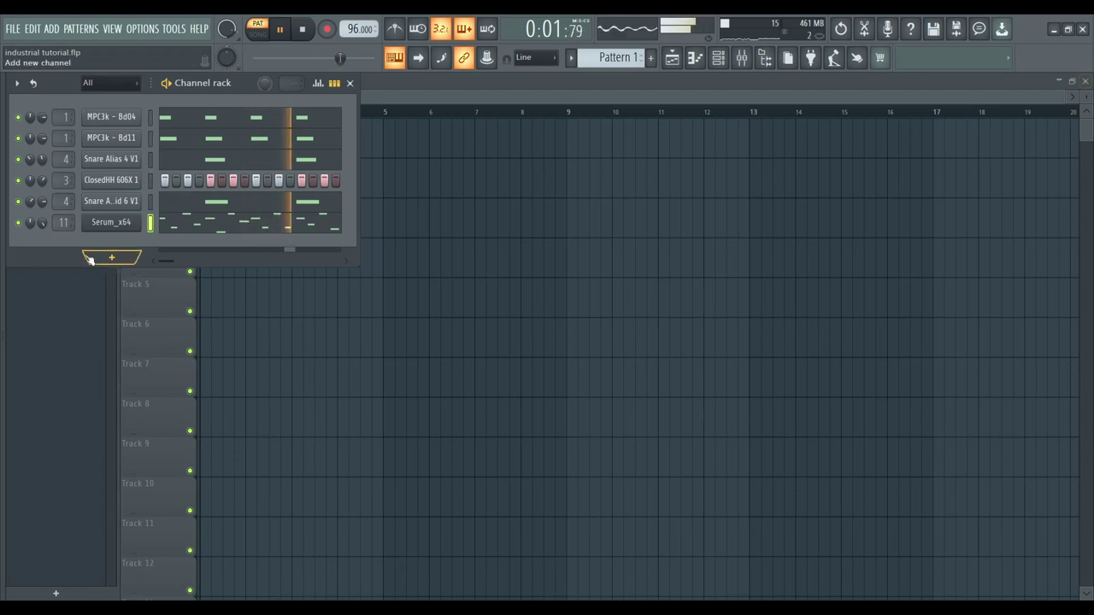
{"action": "key", "text": "space"}
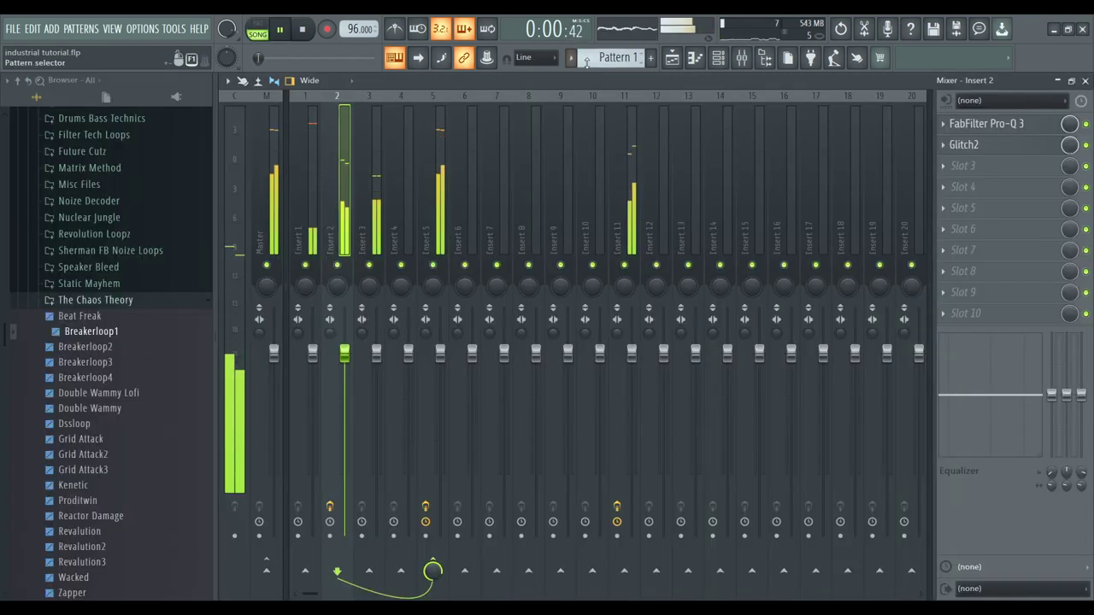
Step: Show the playlist and listen to the Pattern 2, Breakerloop1 and audio loop clips, including the section around bar 5
{"action": "key", "text": "F5"}
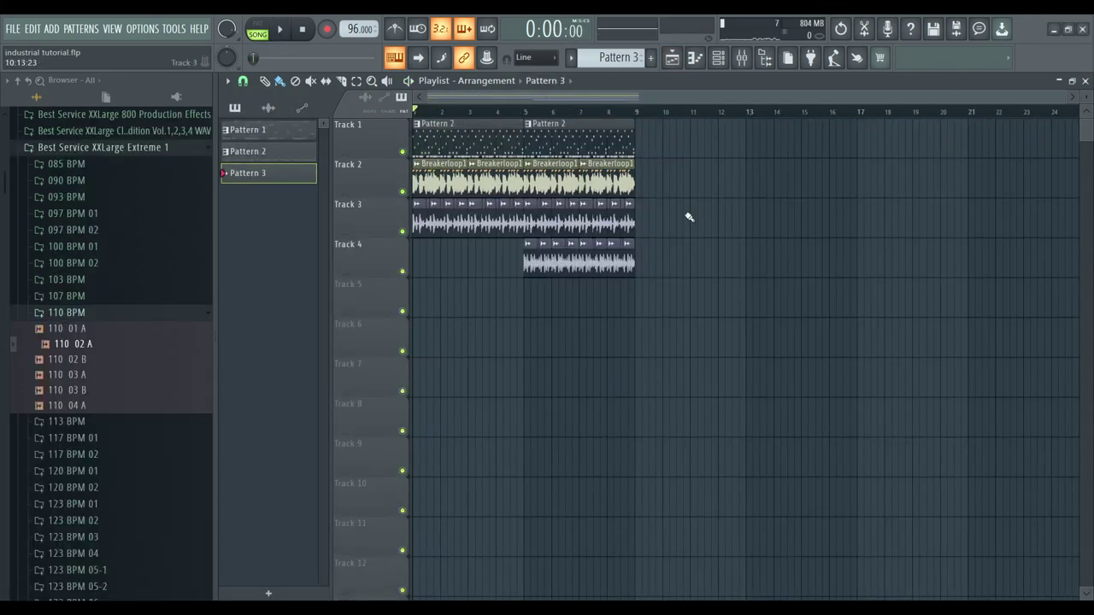
{"action": "key", "text": "space"}
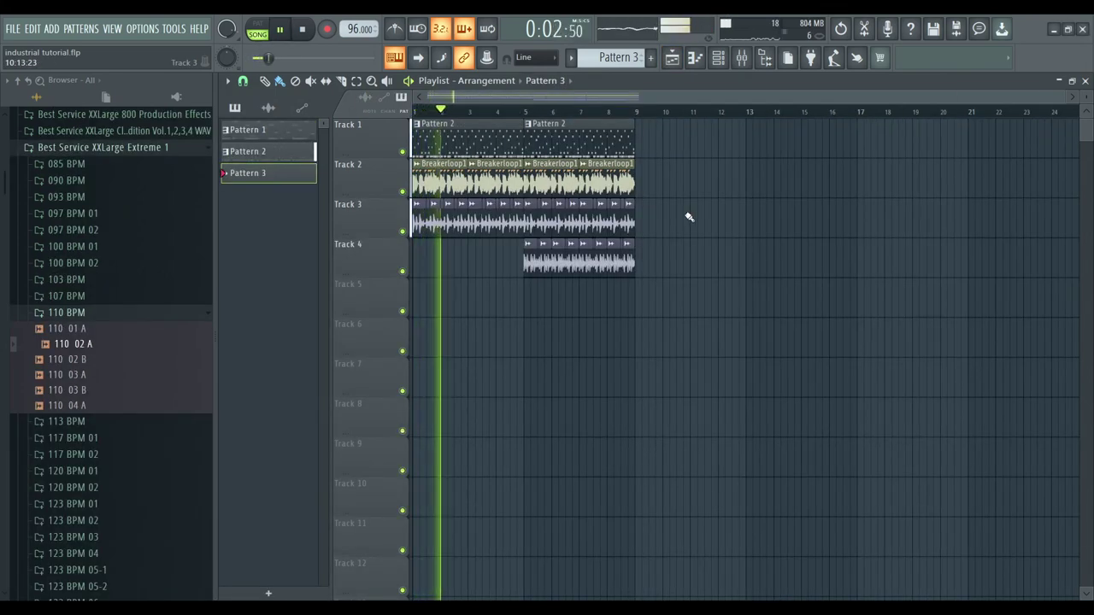
{"action": "left_click", "coordinate": [511, 101]}
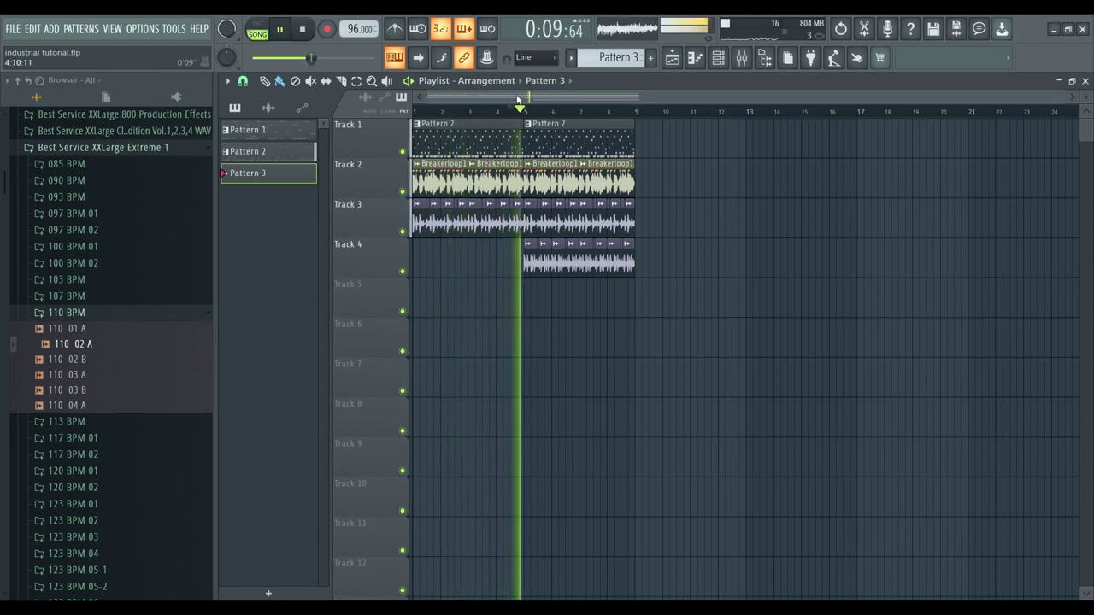
{"action": "key", "text": "space"}
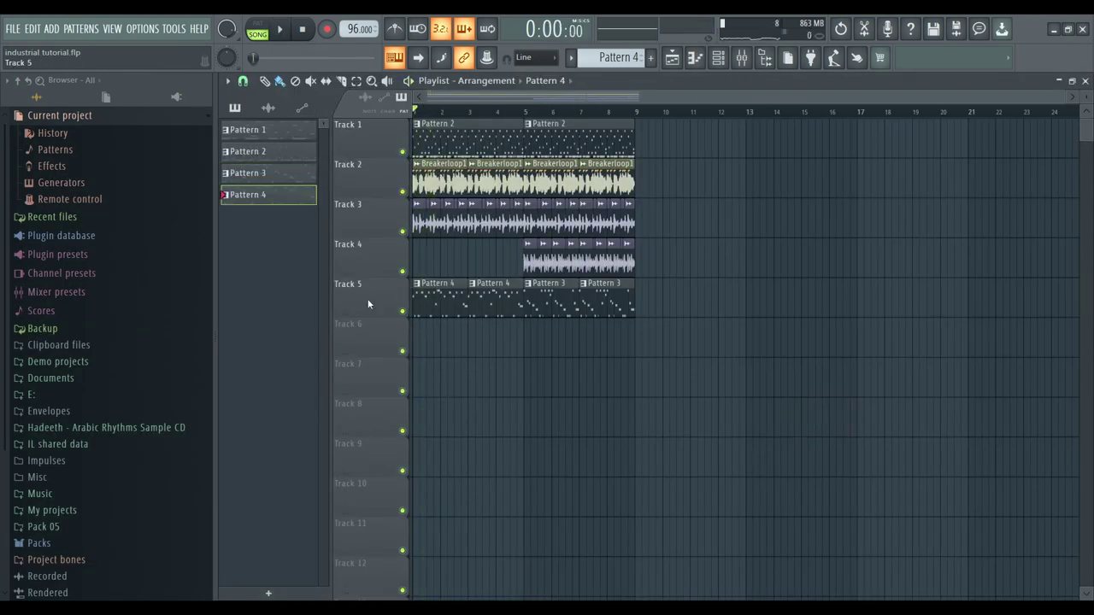
Step: Solo Track 5 and listen to its Pattern 4 and Pattern 3 clips
{"action": "left_click", "coordinate": [403, 311], "text": "ctrl"}
{"action": "key", "text": "space"}
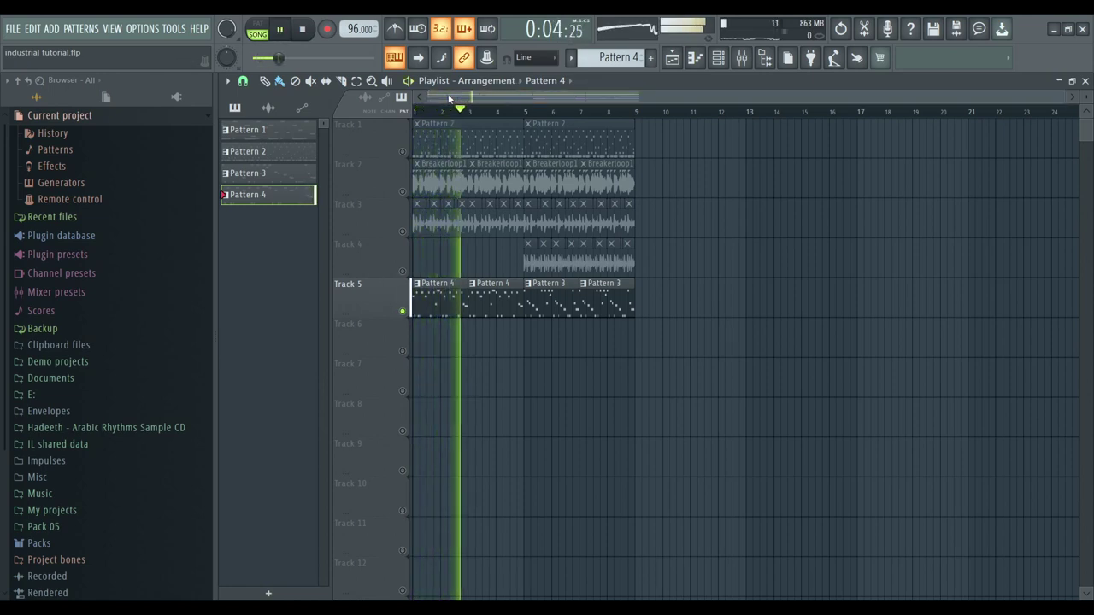
{"action": "left_click", "coordinate": [516, 95]}
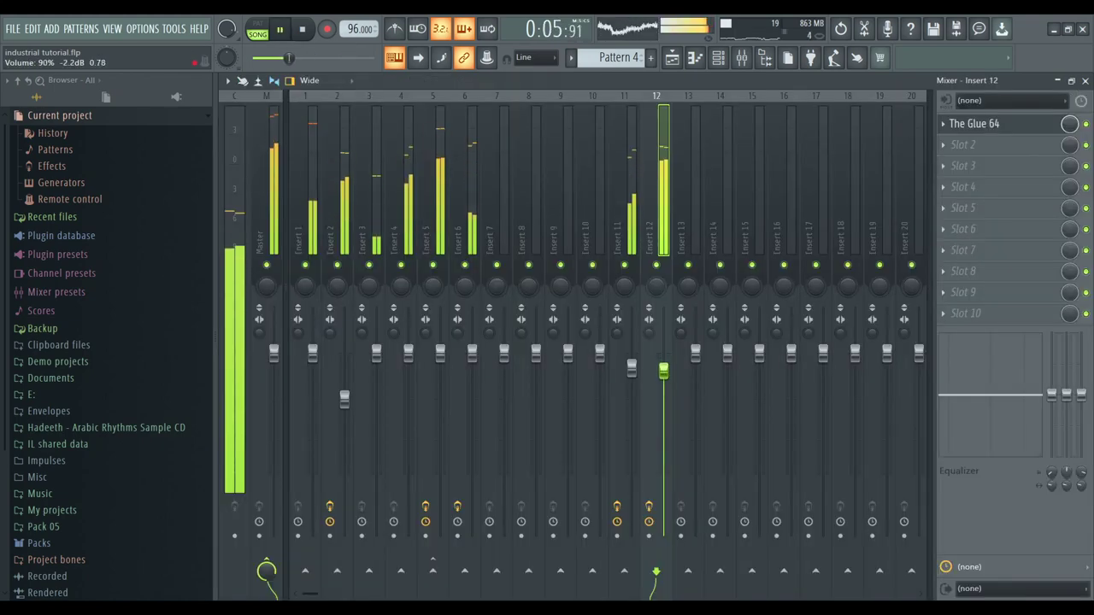
Step: Close the mixer and play back the five-track arrangement in the playlist
{"action": "left_click", "coordinate": [1085, 80]}
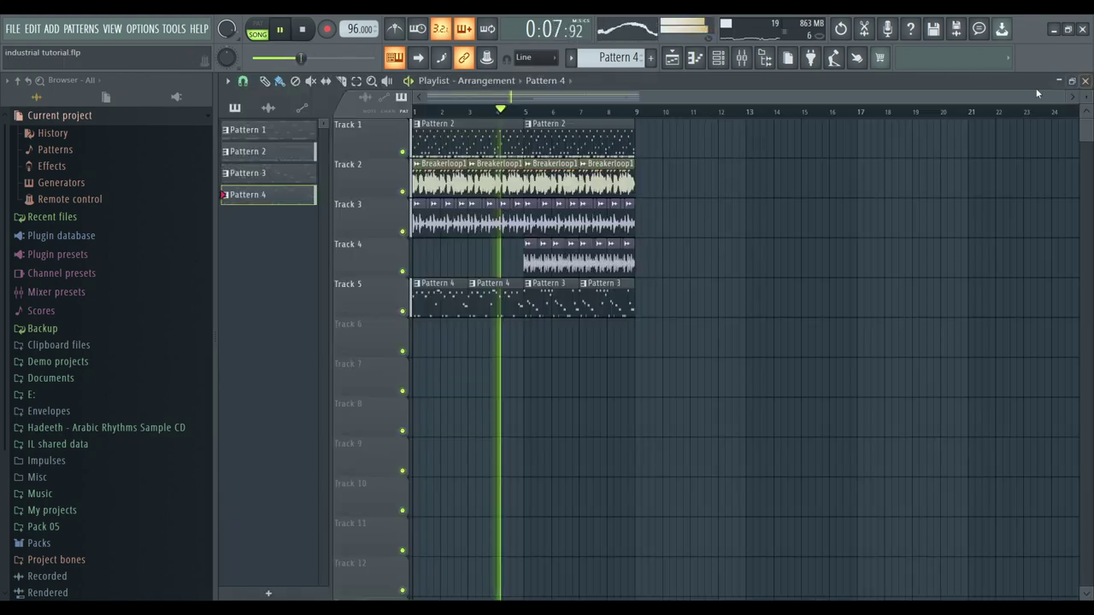
{"action": "key", "text": "space"}
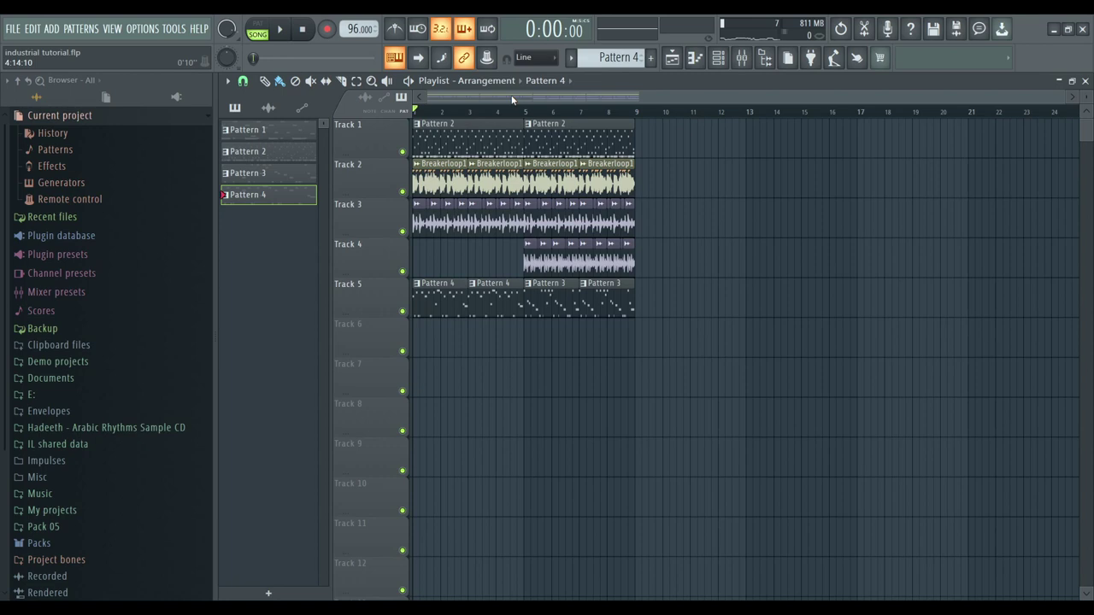
{"action": "key", "text": "space"}
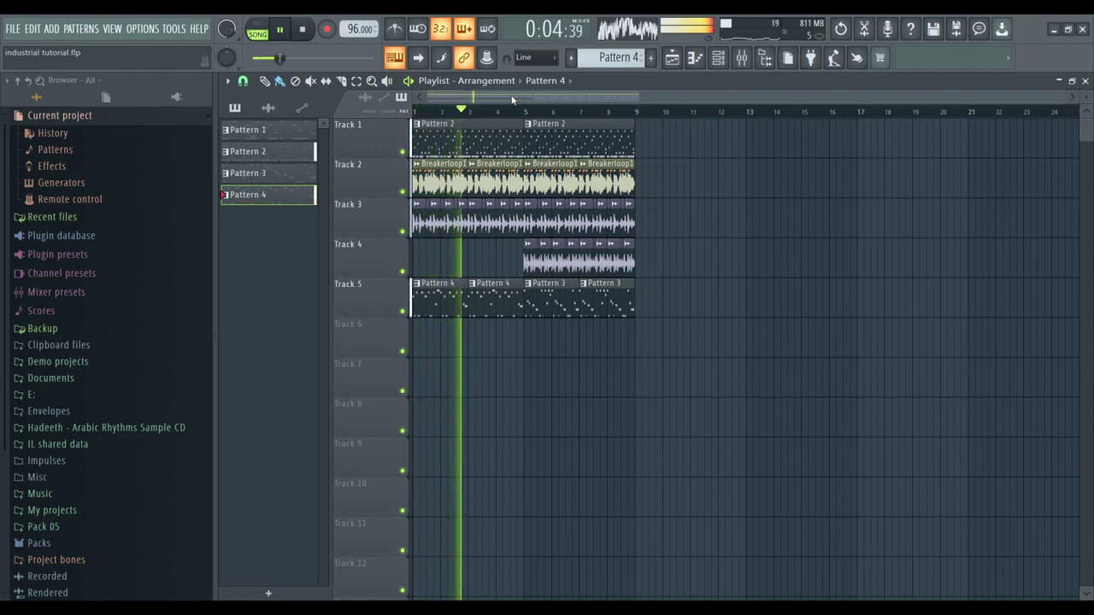
{"action": "key", "text": "space"}
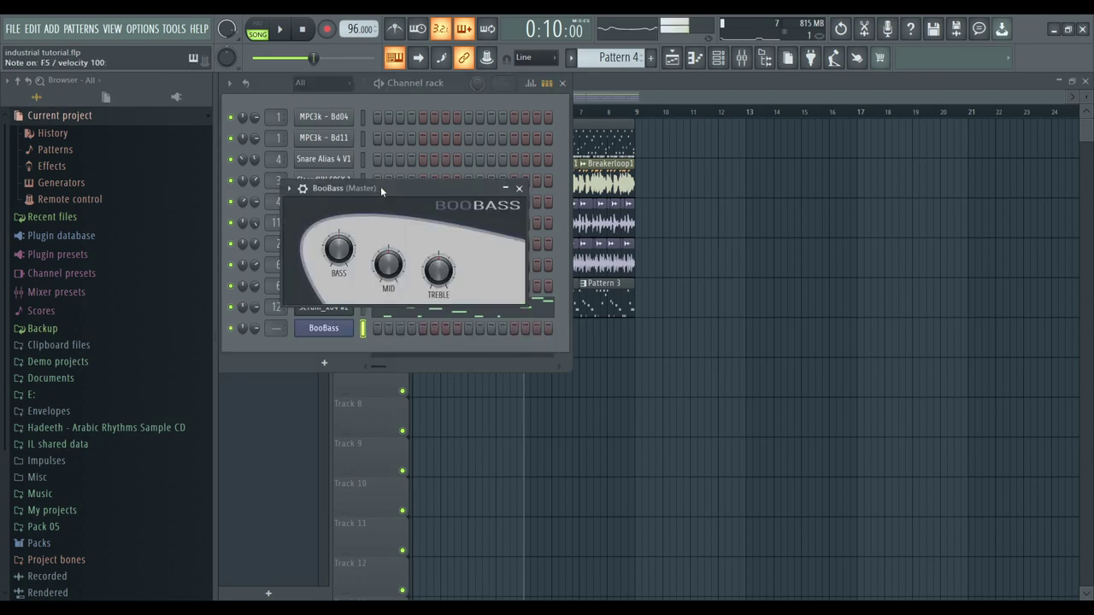
Step: Shift the BooBass plugin window slightly and open the mixer
{"action": "left_click_drag", "start_coordinate": [380, 187], "coordinate": [417, 195]}
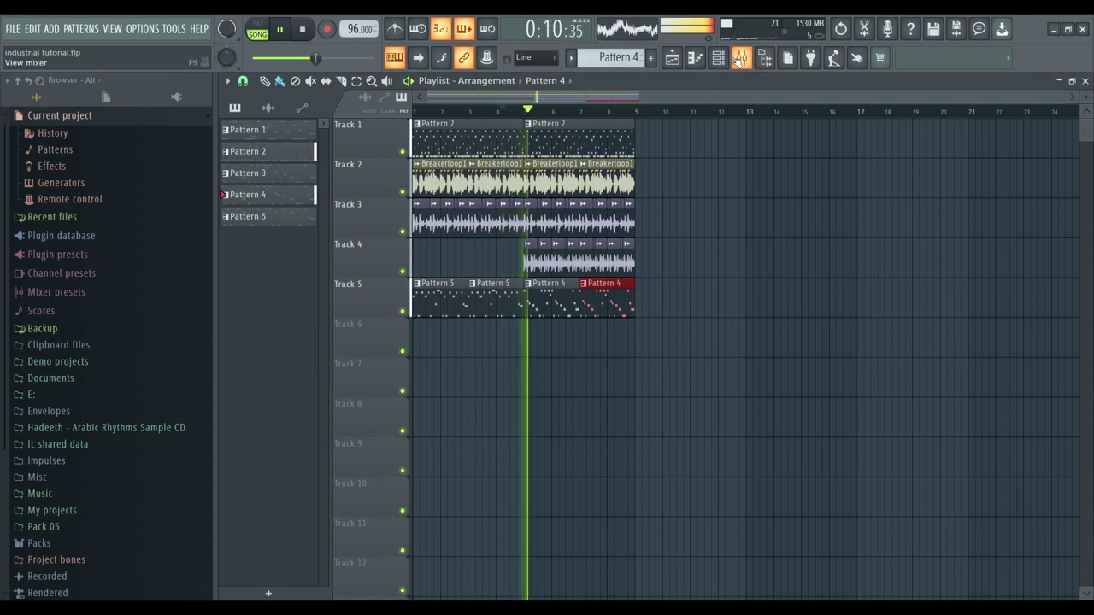
{"action": "left_click", "coordinate": [740, 59]}
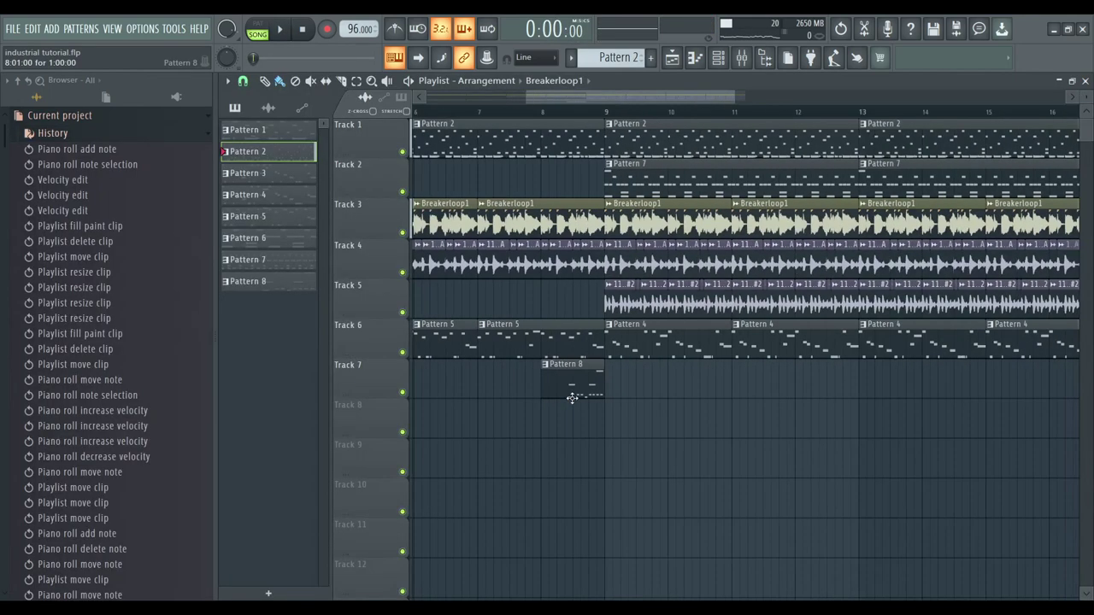
Step: Move the Pattern 8 clip at bar 8 from Track 7 up to Track 2
{"action": "scroll", "coordinate": [569, 390], "scroll_direction": "down", "scroll_amount": 3}
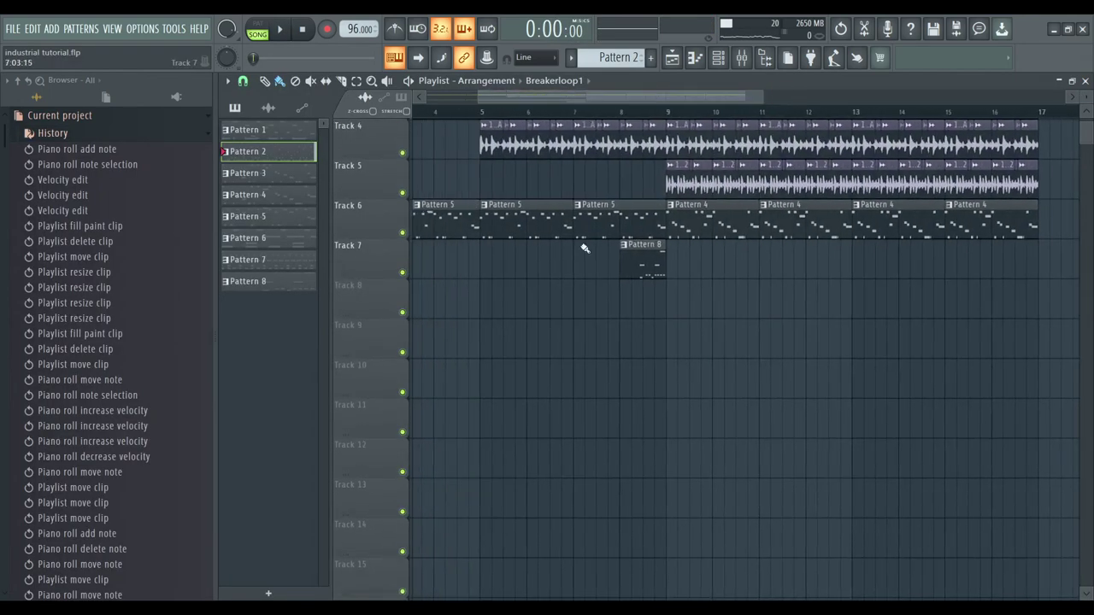
{"action": "scroll", "coordinate": [585, 186], "scroll_direction": "up", "scroll_amount": 3}
{"action": "left_click", "coordinate": [630, 384], "text": "ctrl"}
{"action": "key", "text": "shift+Up"}
{"action": "key", "text": "shift+Up"}
{"action": "key", "text": "shift+Up"}
{"action": "key", "text": "shift+Up"}
{"action": "key", "text": "shift+Up"}
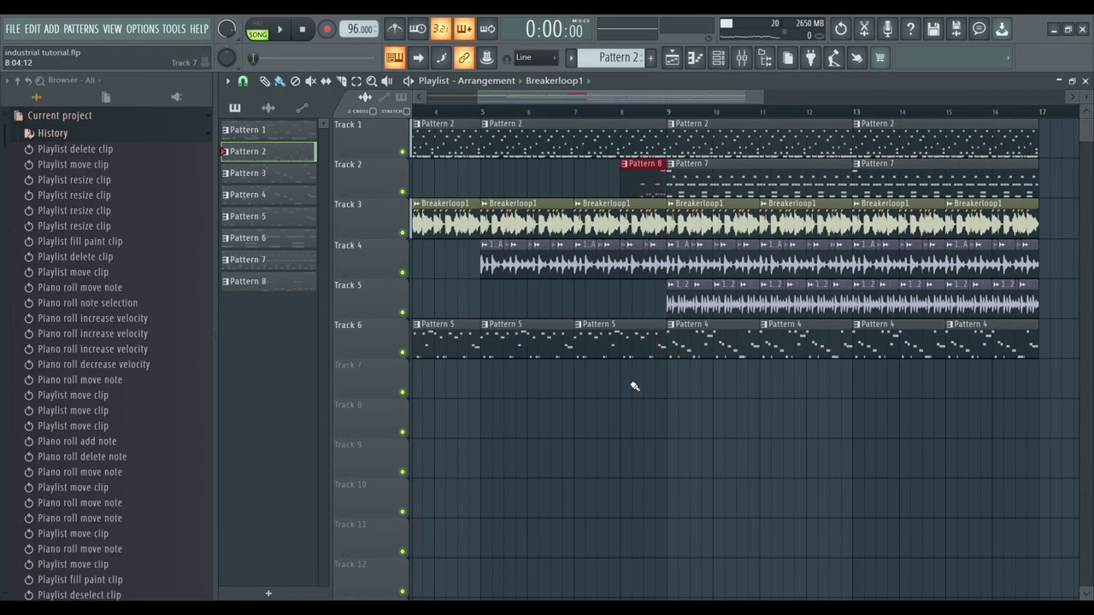
Step: Play the extended 16-bar arrangement from the beginning
{"action": "scroll", "coordinate": [579, 340], "scroll_direction": "up", "scroll_amount": 1}
{"action": "scroll", "coordinate": [580, 339], "scroll_direction": "down", "scroll_amount": 3}
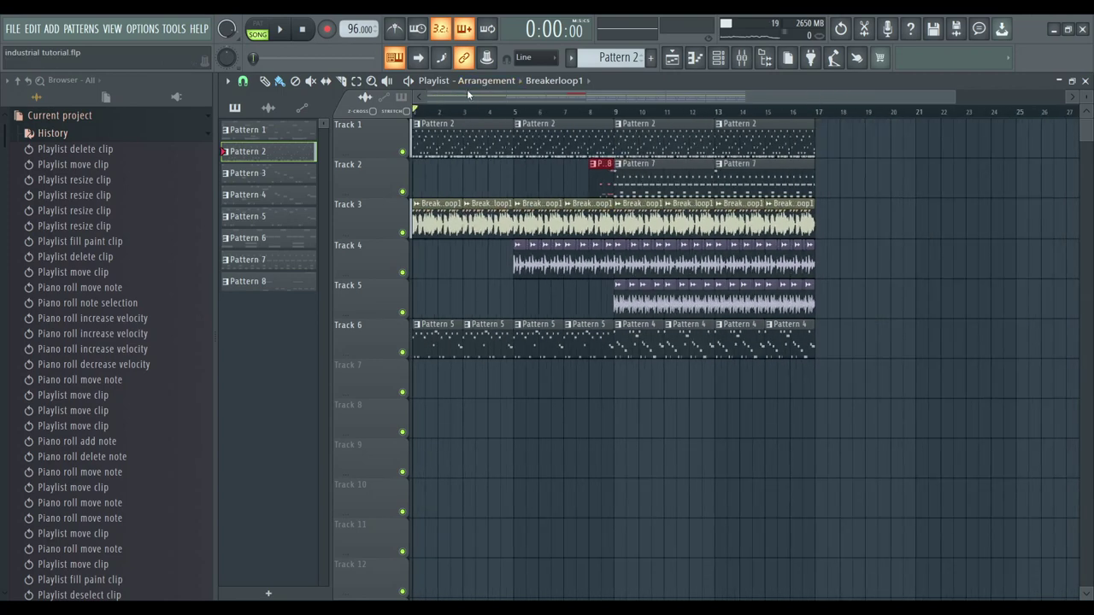
{"action": "key", "text": "space"}
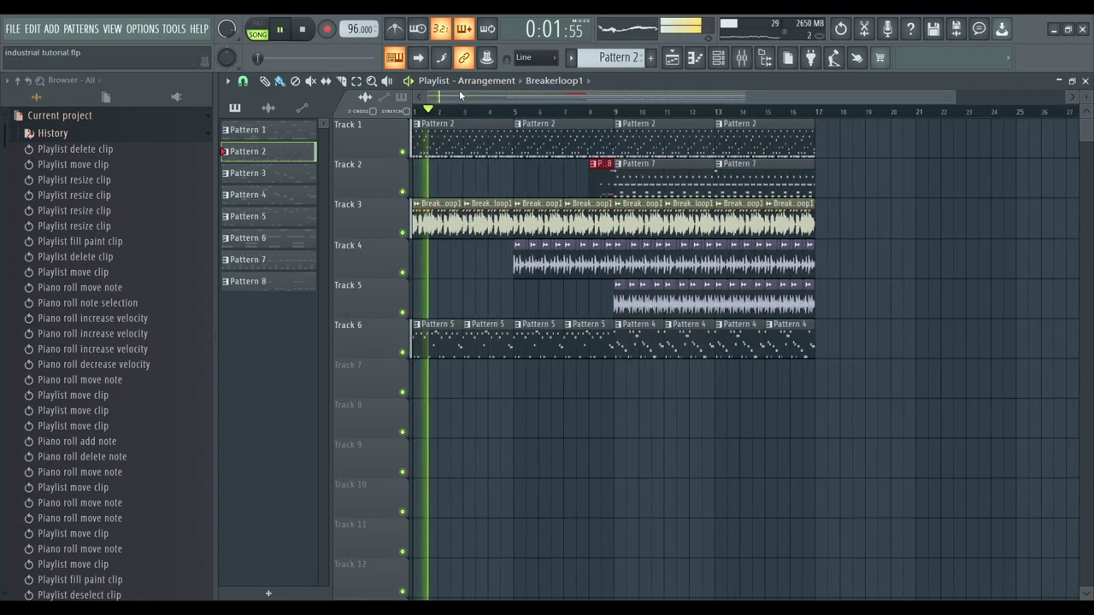
Step: Solo Track 2 and play back the Pattern 8 fill leading into Pattern 7 from bar 8
{"action": "key", "text": "space"}
{"action": "scroll", "coordinate": [604, 171], "scroll_direction": "up", "scroll_amount": 6}
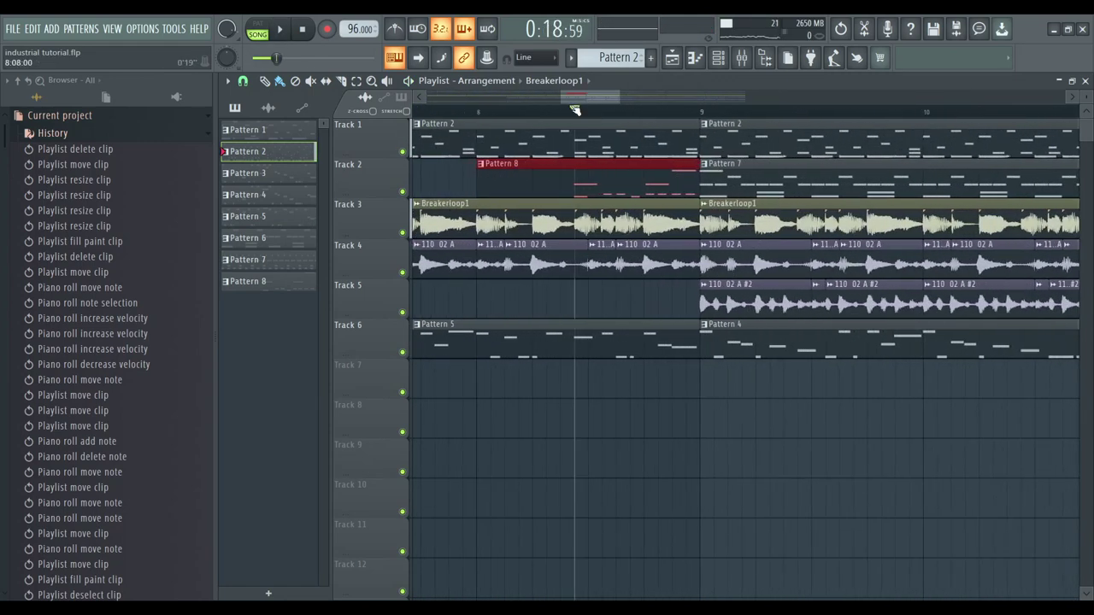
{"action": "left_click", "coordinate": [403, 191], "text": "ctrl"}
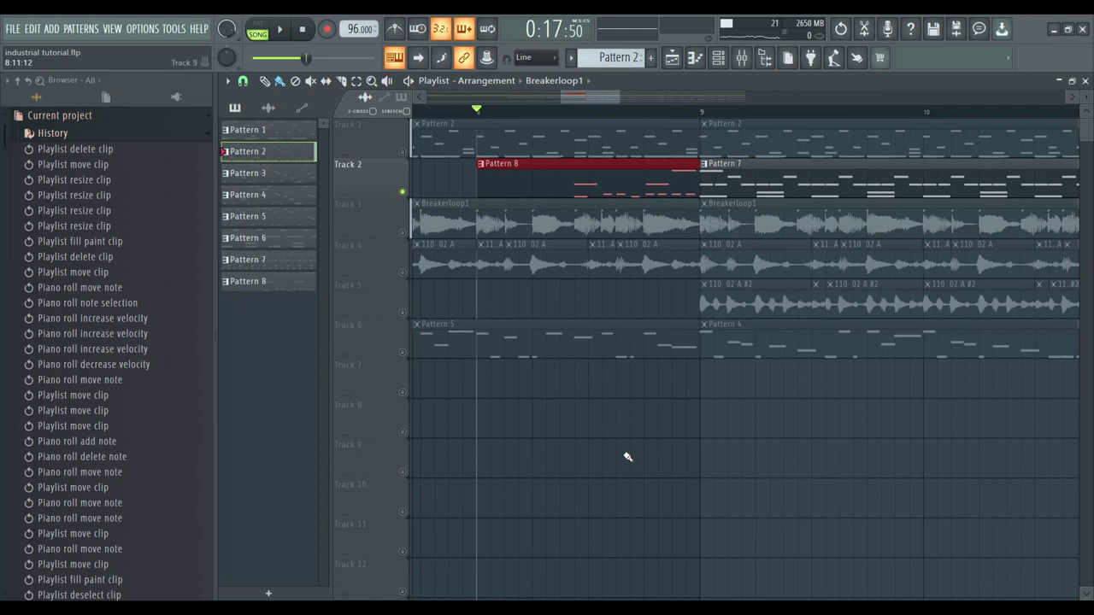
{"action": "key", "text": "space"}
{"action": "scroll", "coordinate": [593, 405], "scroll_direction": "down", "scroll_amount": 4}
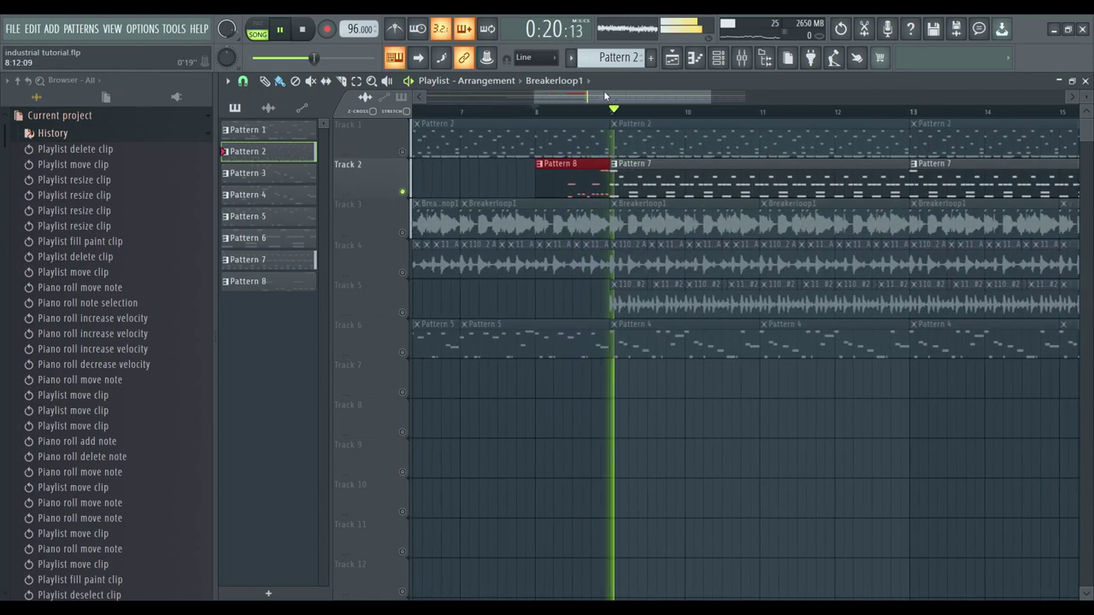
{"action": "scroll", "coordinate": [659, 202], "scroll_direction": "down", "scroll_amount": 5}
{"action": "scroll", "coordinate": [557, 192], "scroll_direction": "up", "scroll_amount": 6}
{"action": "key", "text": "space"}
Step: Unsolo Track 2 and play the transition with all tracks from bar 8
{"action": "left_click", "coordinate": [402, 191], "text": "ctrl"}
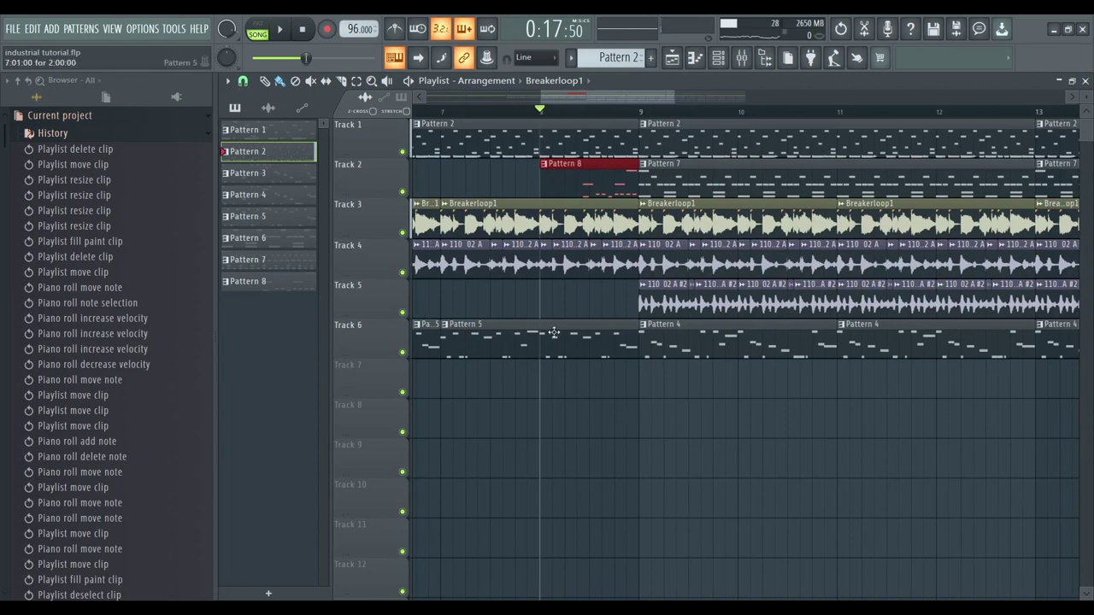
{"action": "scroll", "coordinate": [554, 331], "scroll_direction": "down", "scroll_amount": 3}
{"action": "key", "text": "space"}
{"action": "scroll", "coordinate": [538, 398], "scroll_direction": "down", "scroll_amount": 2}
{"action": "scroll", "coordinate": [557, 379], "scroll_direction": "up", "scroll_amount": 2}
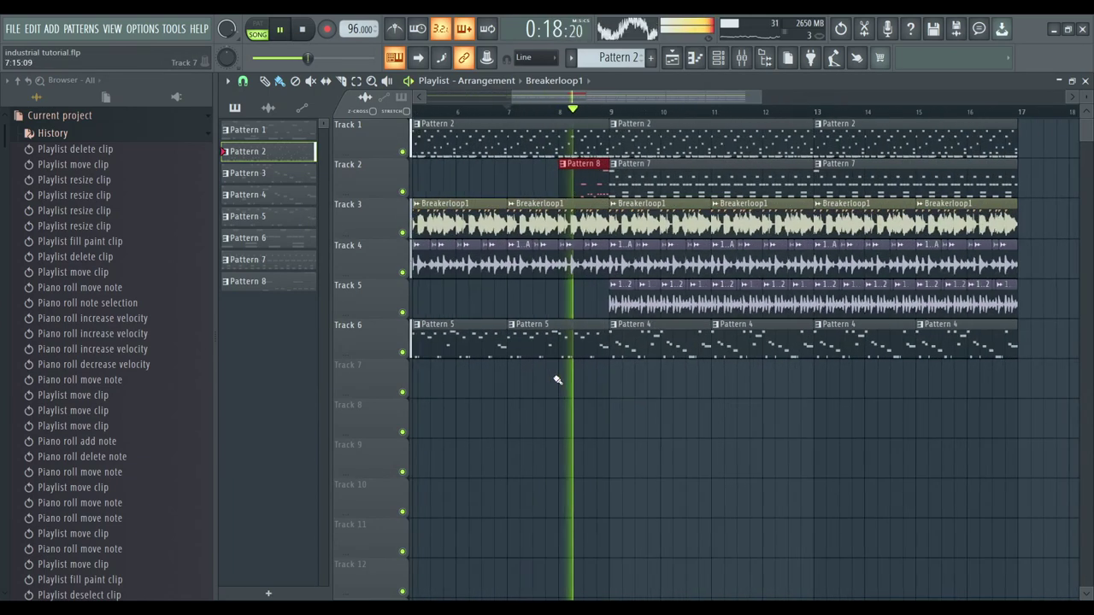
{"action": "scroll", "coordinate": [557, 379], "scroll_direction": "up", "scroll_amount": 1}
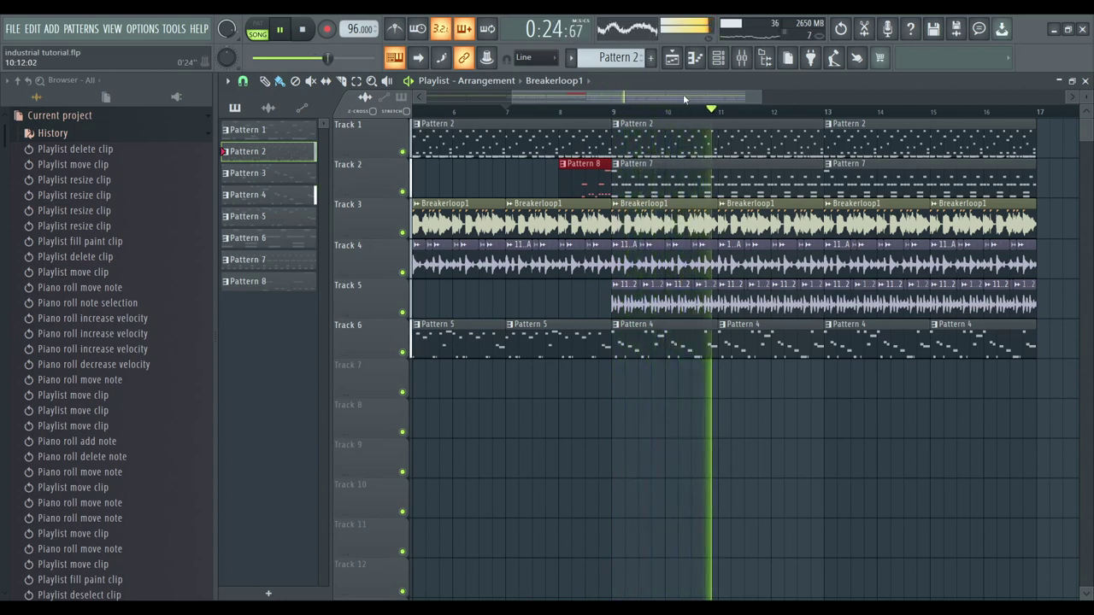
{"action": "key", "text": "space"}
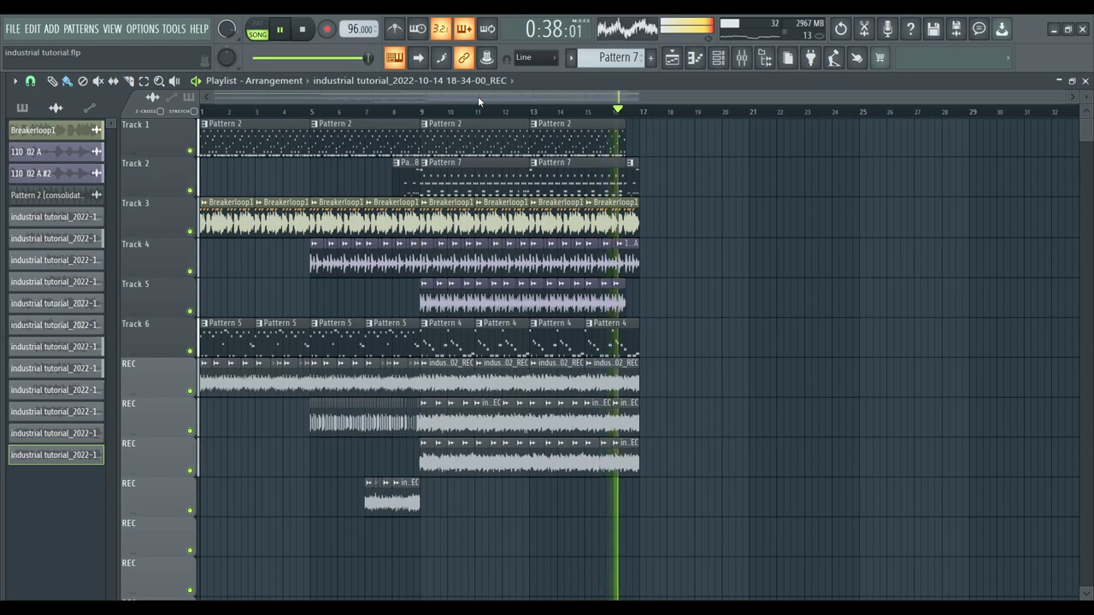
Step: Stop playback, switch to Notepad to view the lyrics, and return to the FL Studio playlist
{"action": "key", "text": "space"}
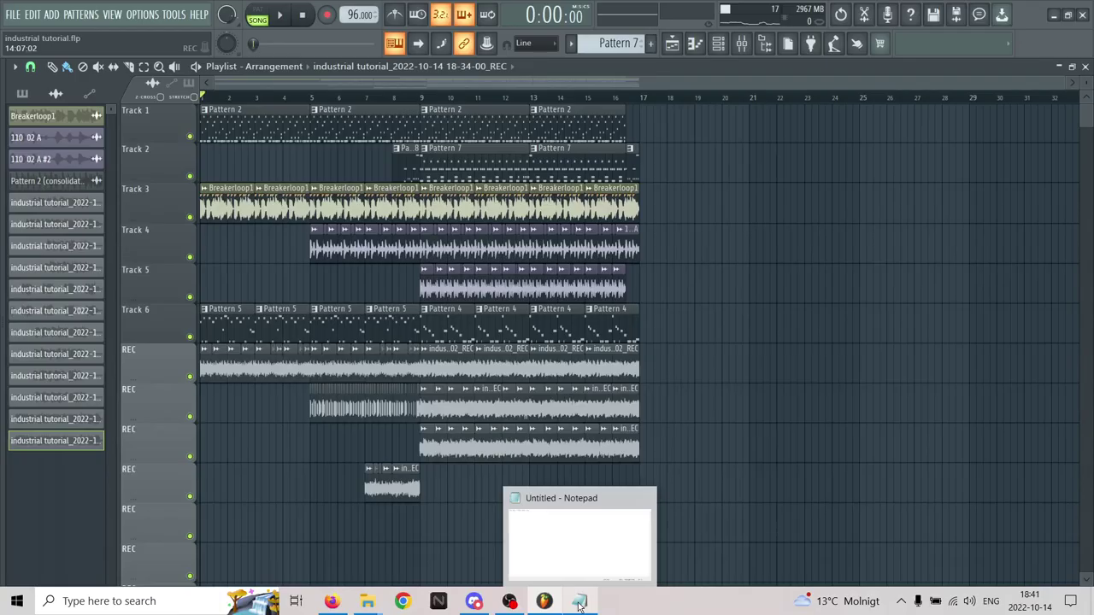
{"action": "left_click", "coordinate": [578, 603]}
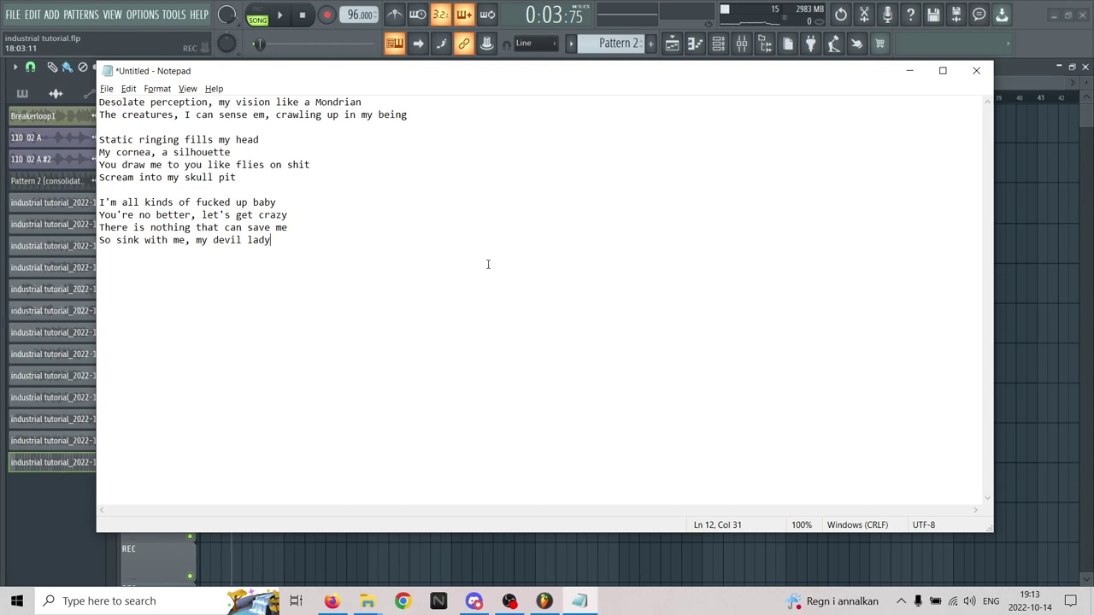
{"action": "left_click", "coordinate": [1020, 69]}
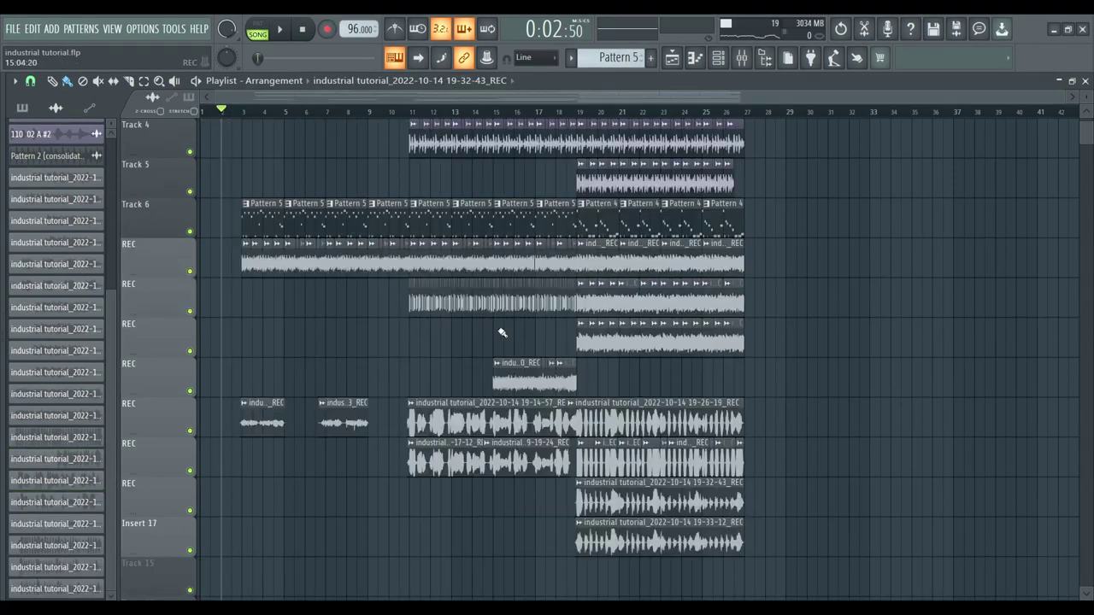
Step: Review the extended arrangement with its recorded audio tracks by playing it from bar 2
{"action": "scroll", "coordinate": [933, 365], "scroll_direction": "down", "scroll_amount": 2}
{"action": "scroll", "coordinate": [929, 367], "scroll_direction": "up", "scroll_amount": 2}
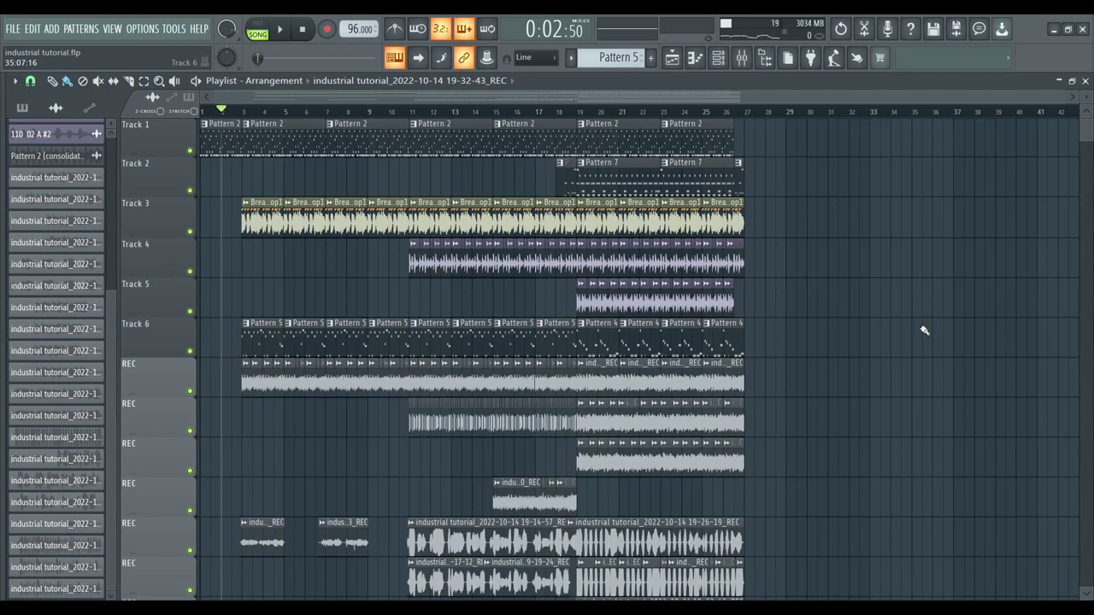
{"action": "key", "text": "space"}
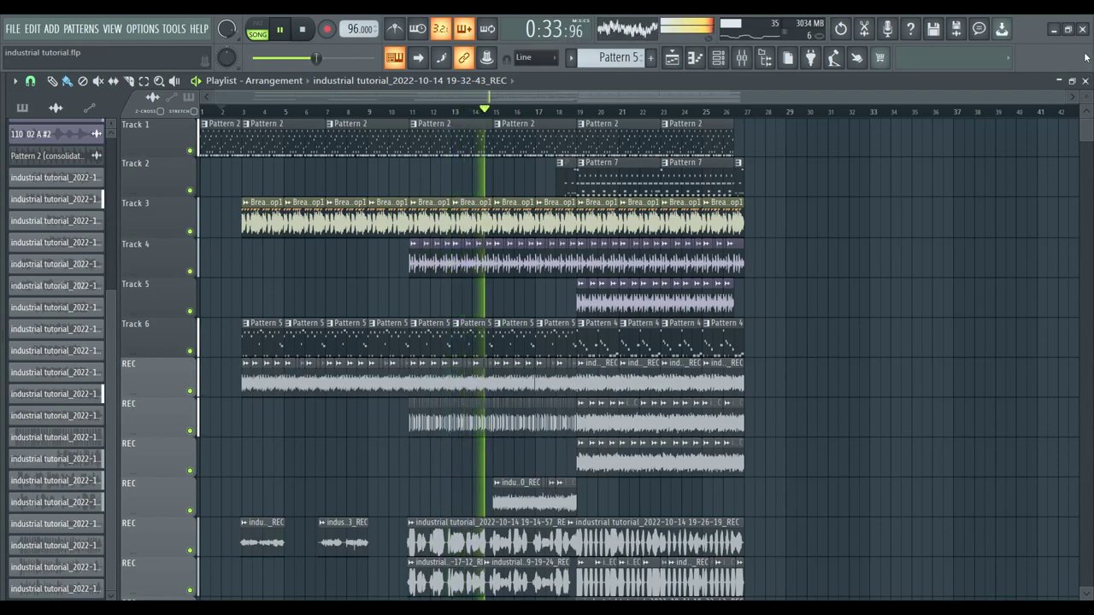
{"action": "left_click_drag", "start_coordinate": [1089, 132], "coordinate": [1088, 131]}
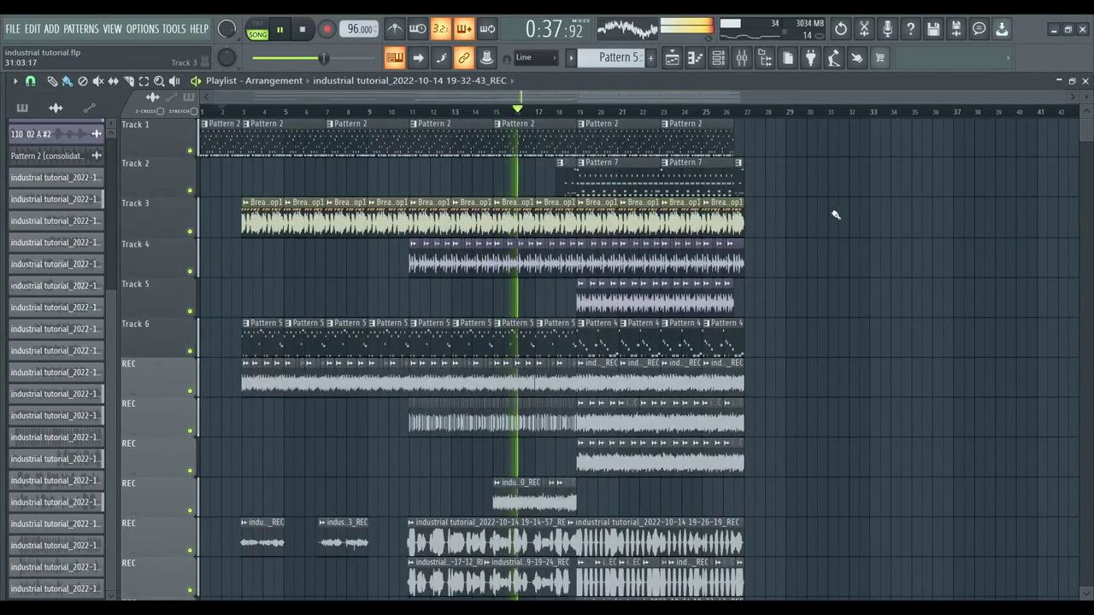
{"action": "left_click_drag", "start_coordinate": [1064, 96], "coordinate": [1035, 91]}
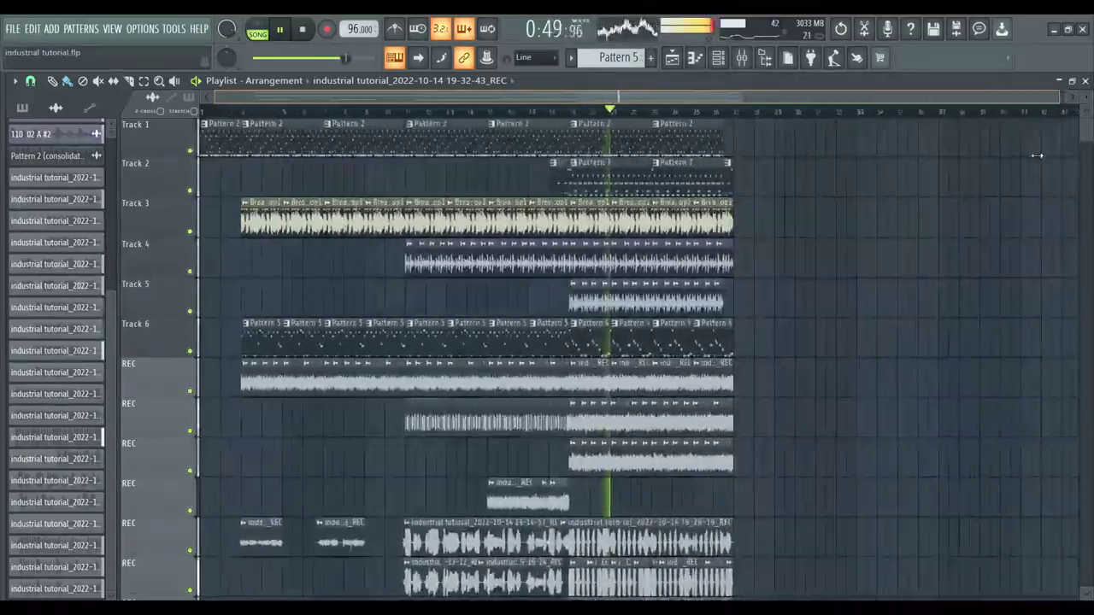
{"action": "scroll", "coordinate": [581, 186], "scroll_direction": "down", "scroll_amount": 4}
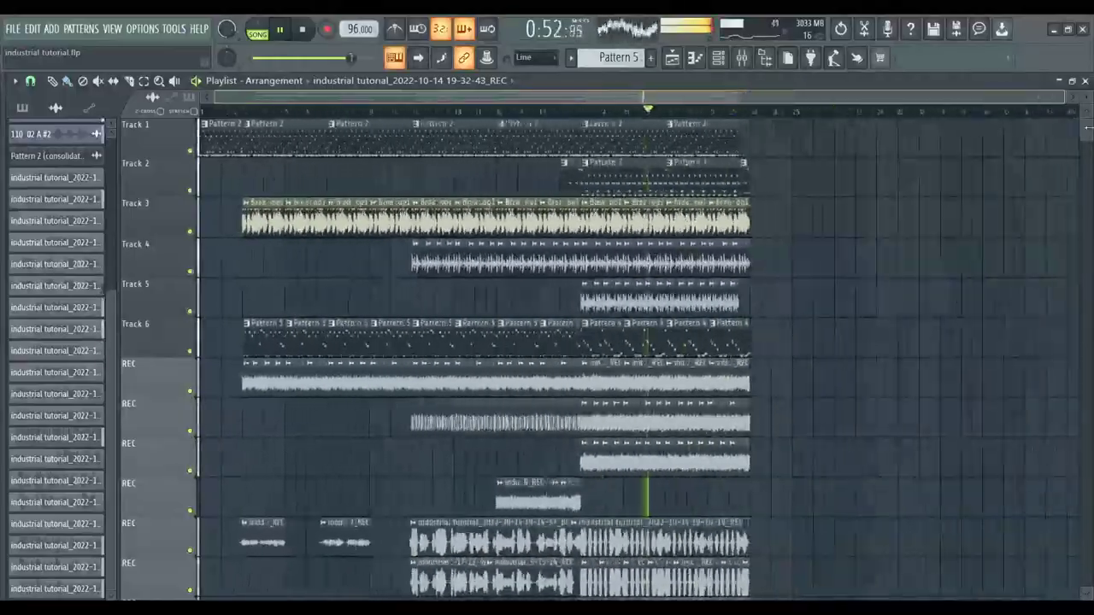
{"action": "scroll", "coordinate": [513, 193], "scroll_direction": "up", "scroll_amount": 2}
{"action": "left_click_drag", "start_coordinate": [511, 193], "coordinate": [966, 212]}
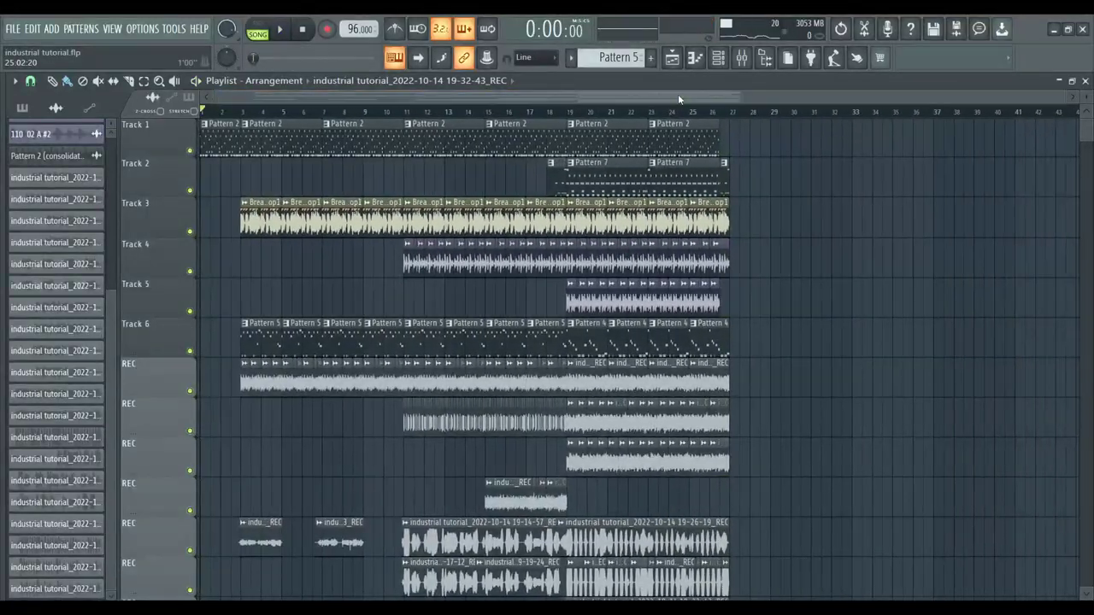